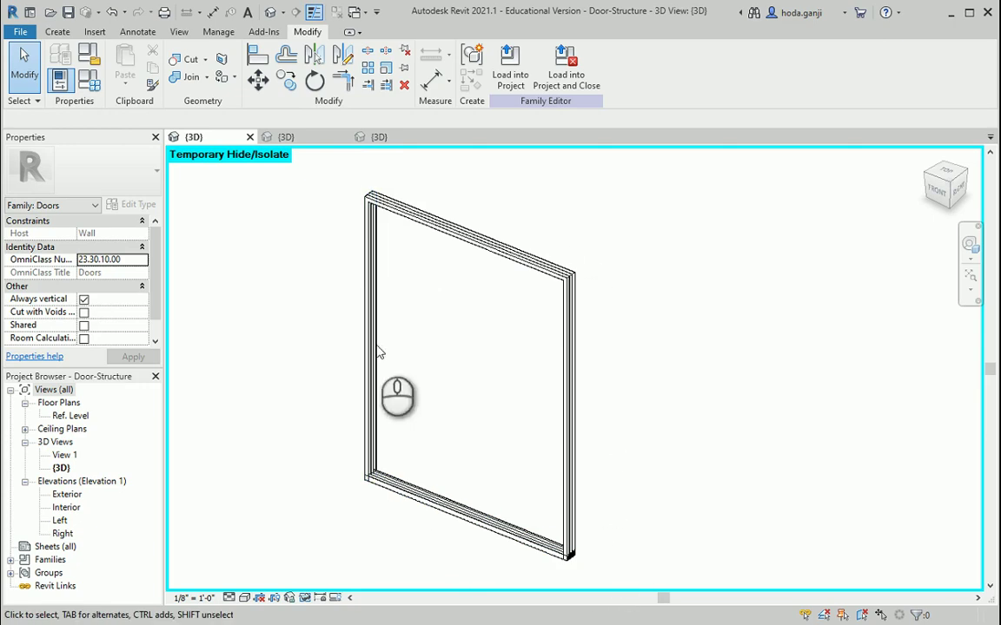
Review the Door-Screen, Door-Panel and Door-Structure families in their 3D views
left_click(311, 141)
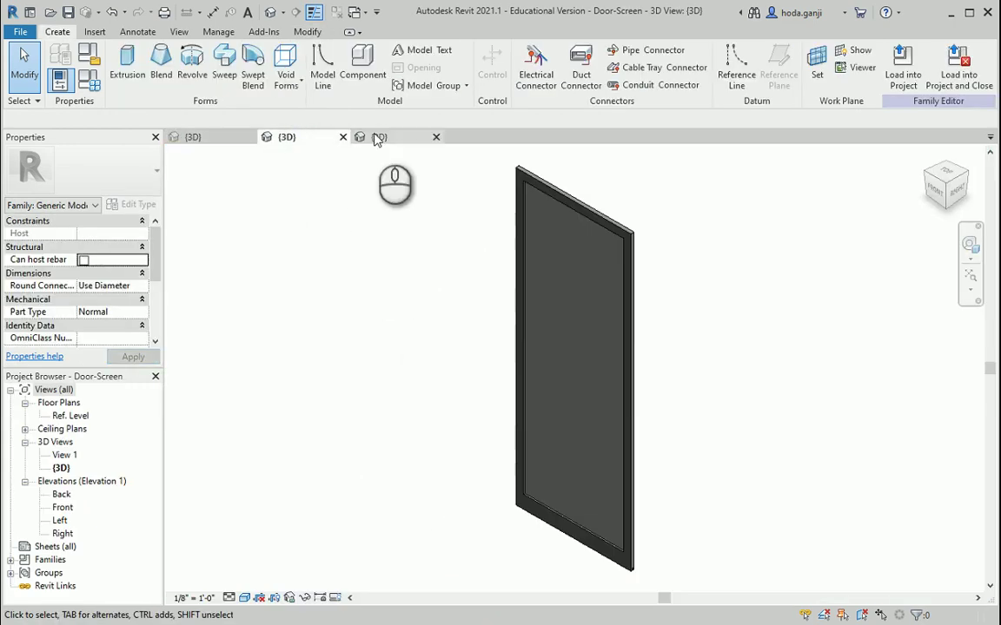
left_click(384, 137)
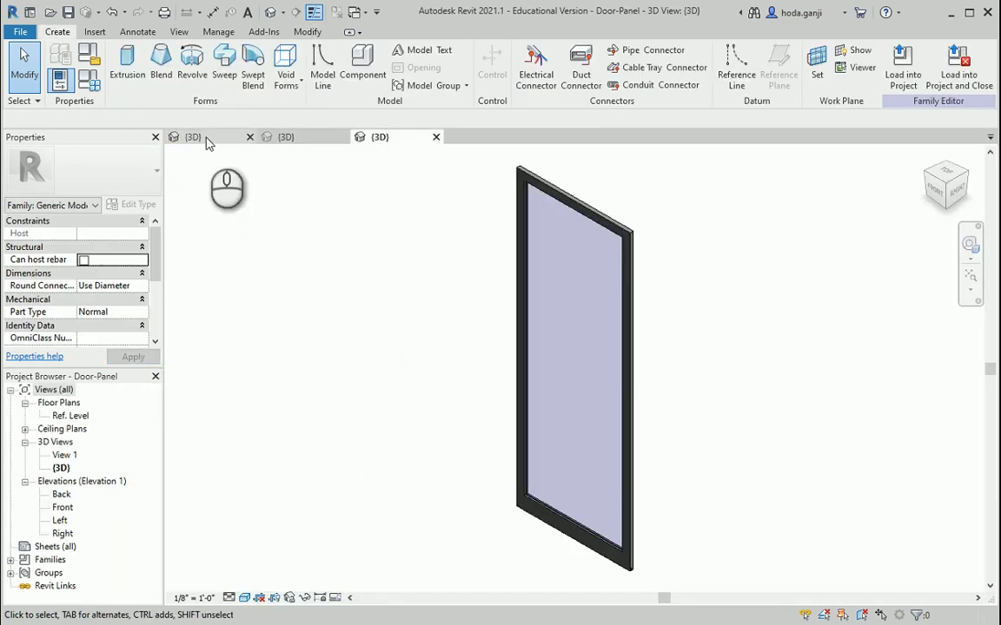
left_click(206, 139)
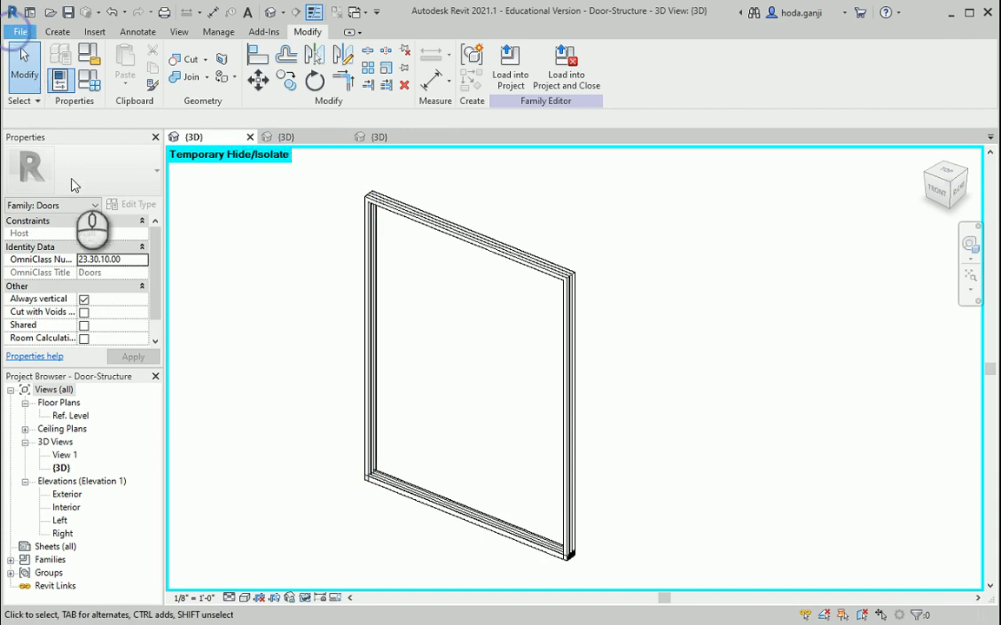
Open Save As > Family to save Door-Structure as a new family
key("alt+f")
mouse_move(82, 210)
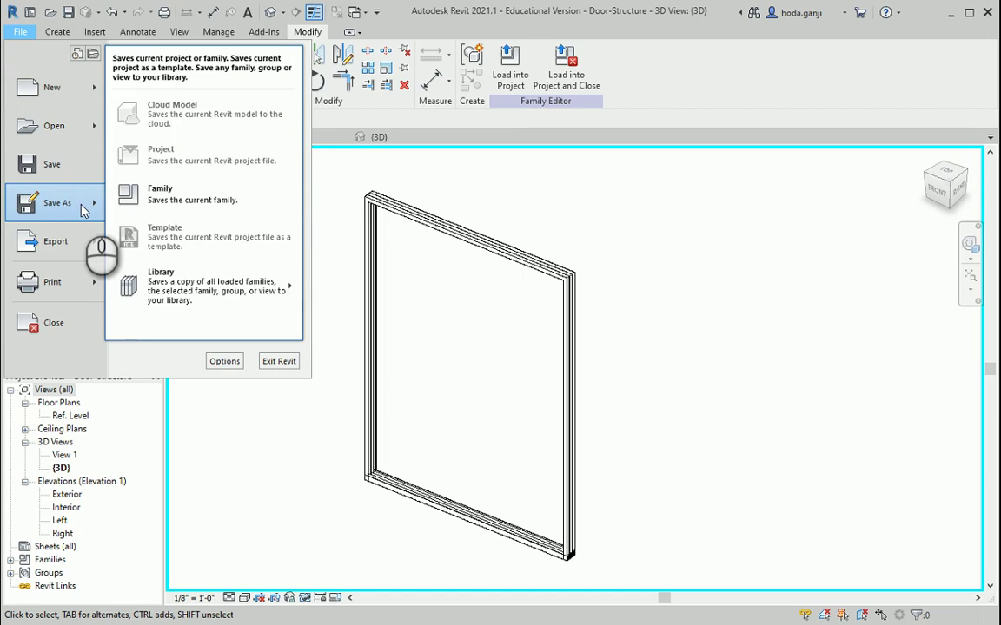
left_click(196, 198)
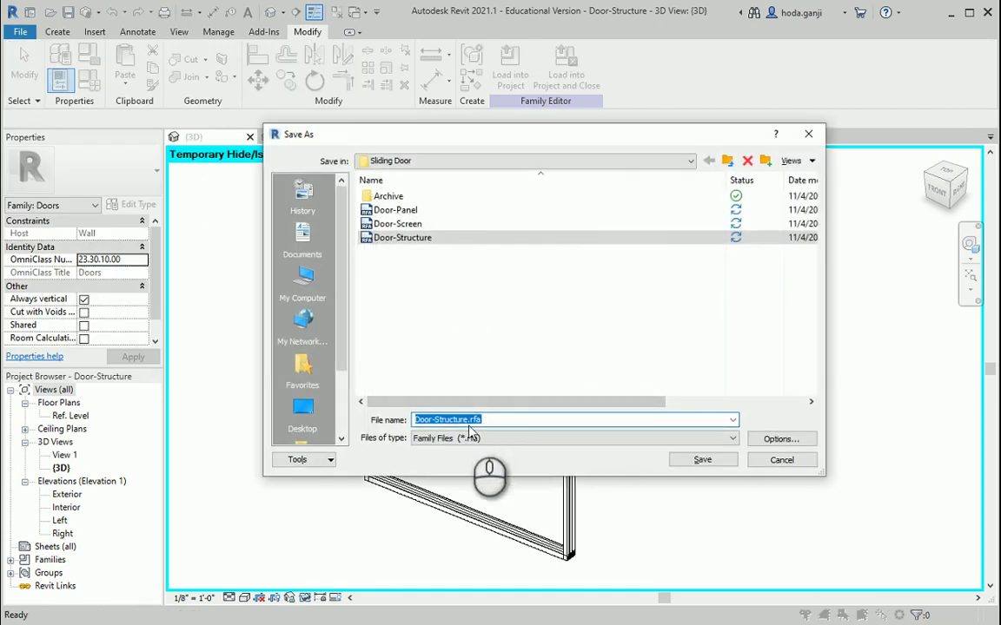
Check the sliding-door size table in Photos, then name the new file Door-5feet.rfa
key("alt+Tab")
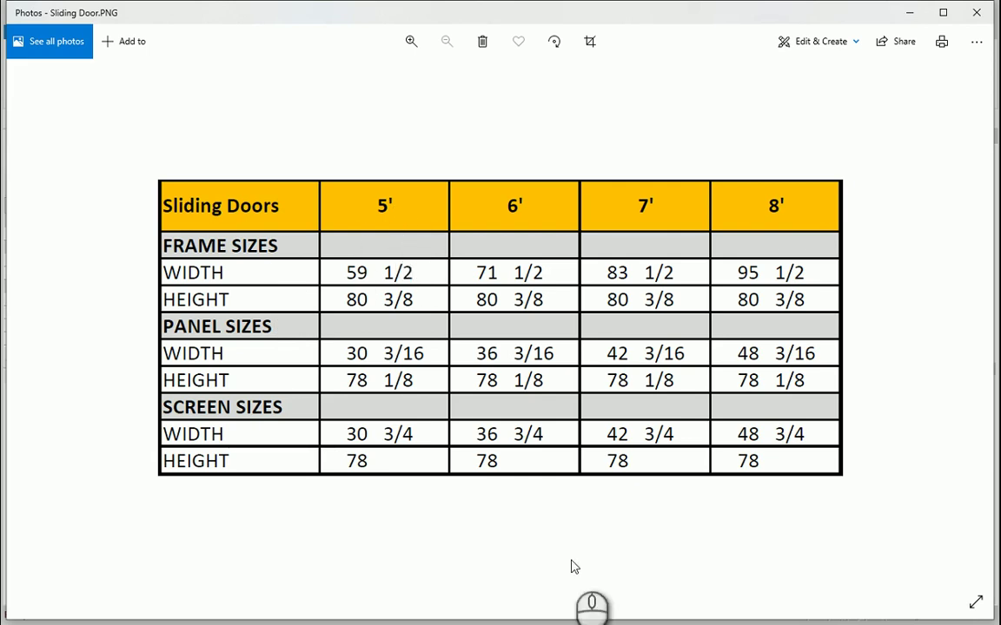
key("alt+Tab")
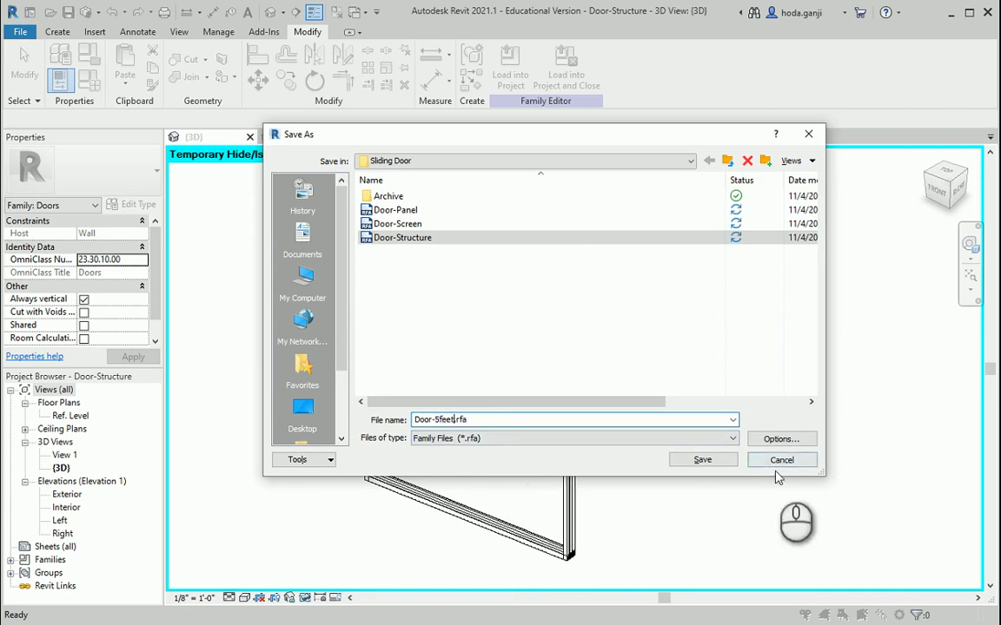
Save the frame family as Door-5feet with the default save options
left_click(780, 439)
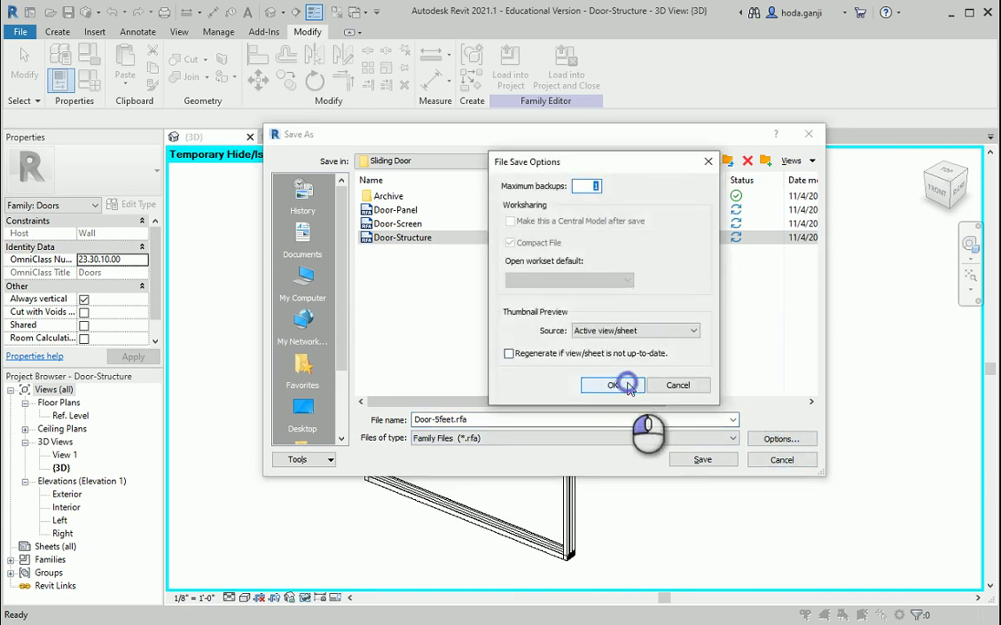
left_click(613, 386)
left_click(703, 460)
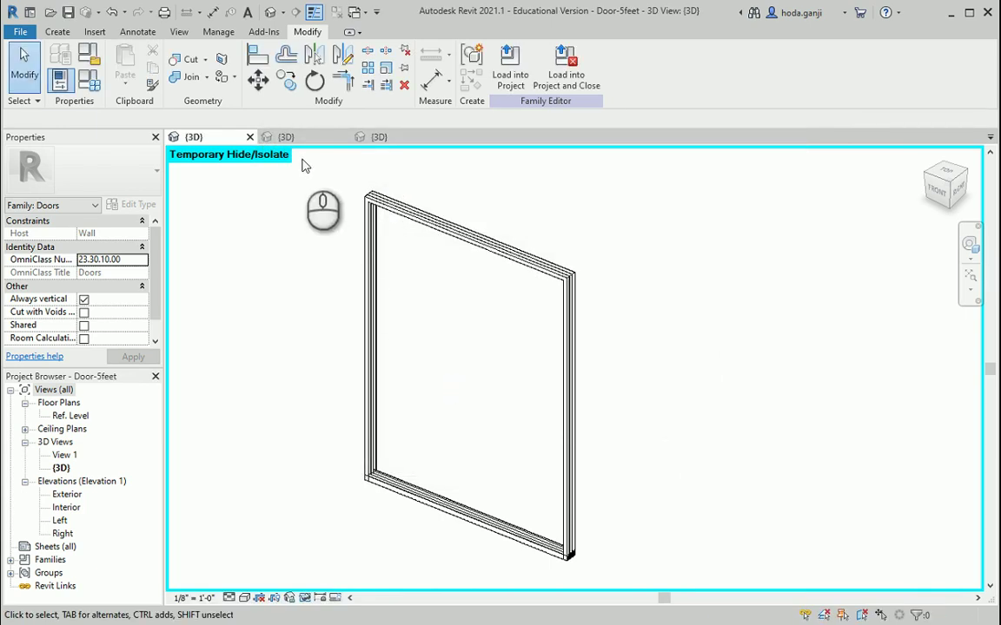
Load the Door-Screen family into Door-5feet.rfa and place one screen near the frame's bottom
left_click(286, 136)
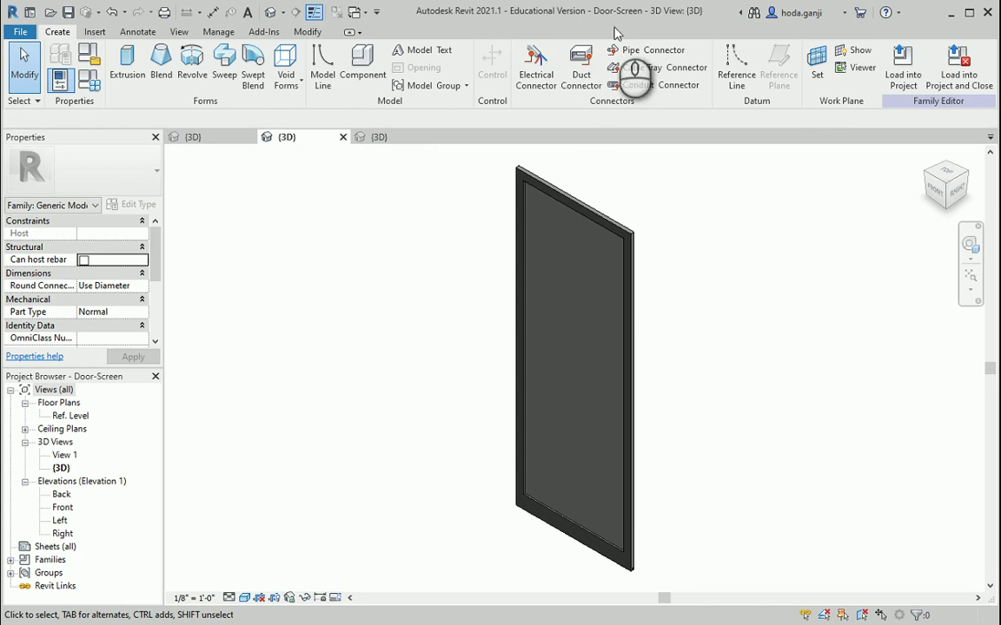
left_click(895, 82)
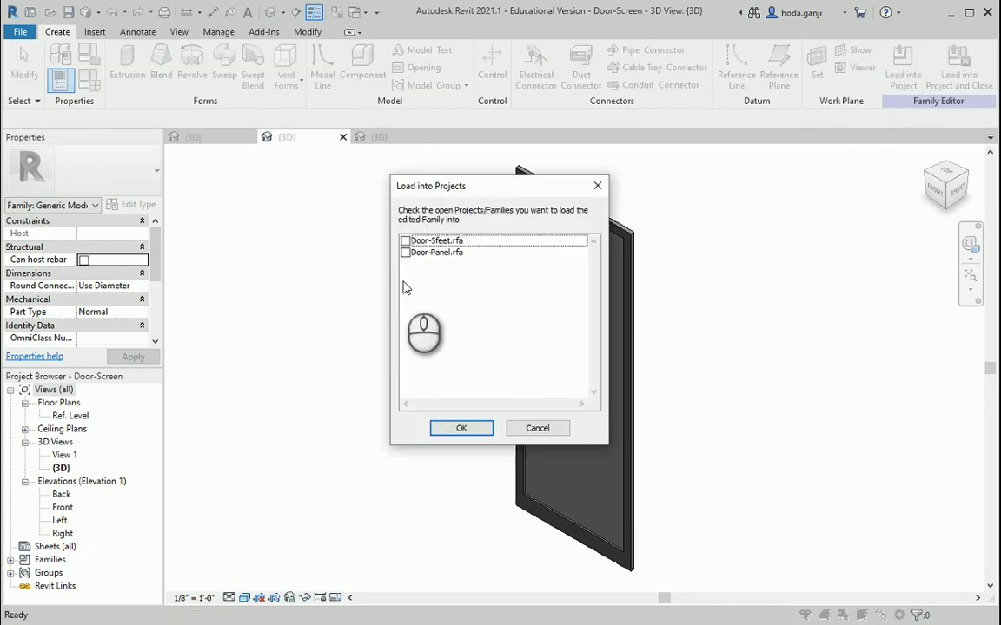
left_click(405, 242)
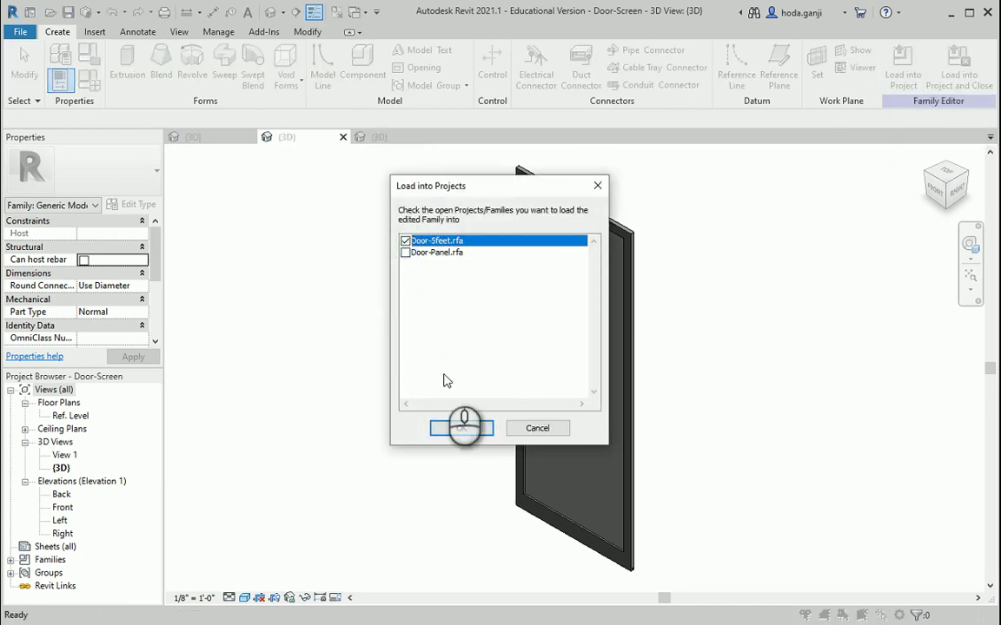
left_click(460, 429)
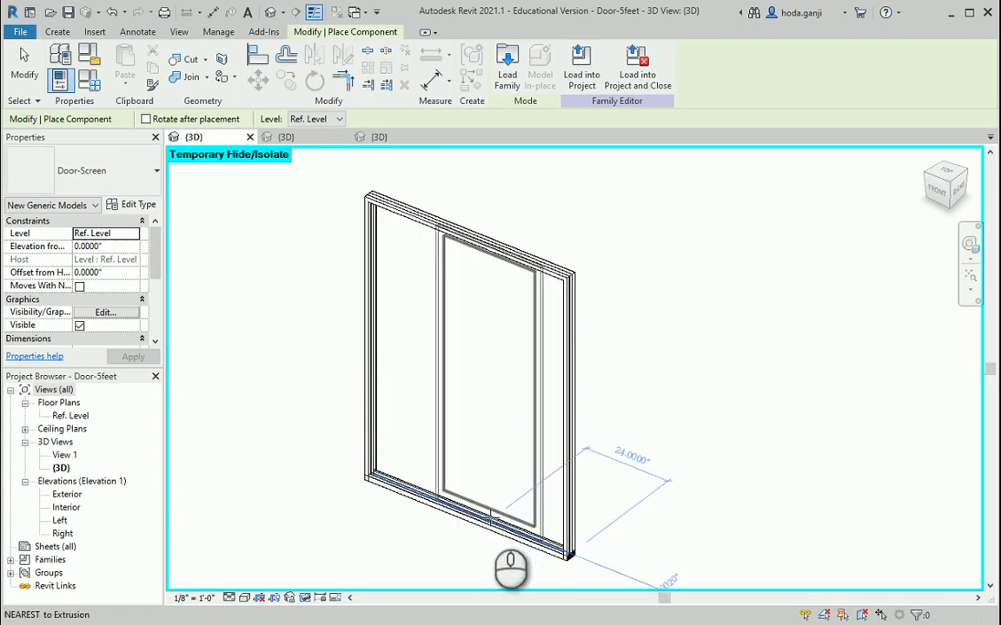
left_click(426, 499)
Open the Ref. Level floor plan and zoom in on the placed Door-Screen
double_click(78, 416)
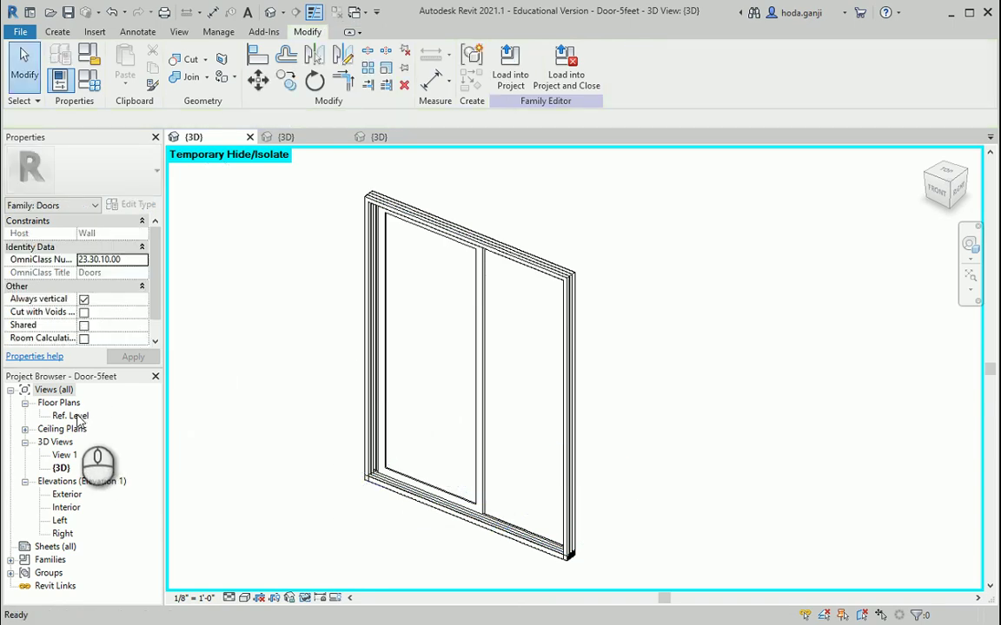
scroll(513, 388, "up", 3)
scroll(512, 387, "up", 3)
left_click(485, 351)
scroll(443, 384, "up", 2)
scroll(415, 429, "up", 4)
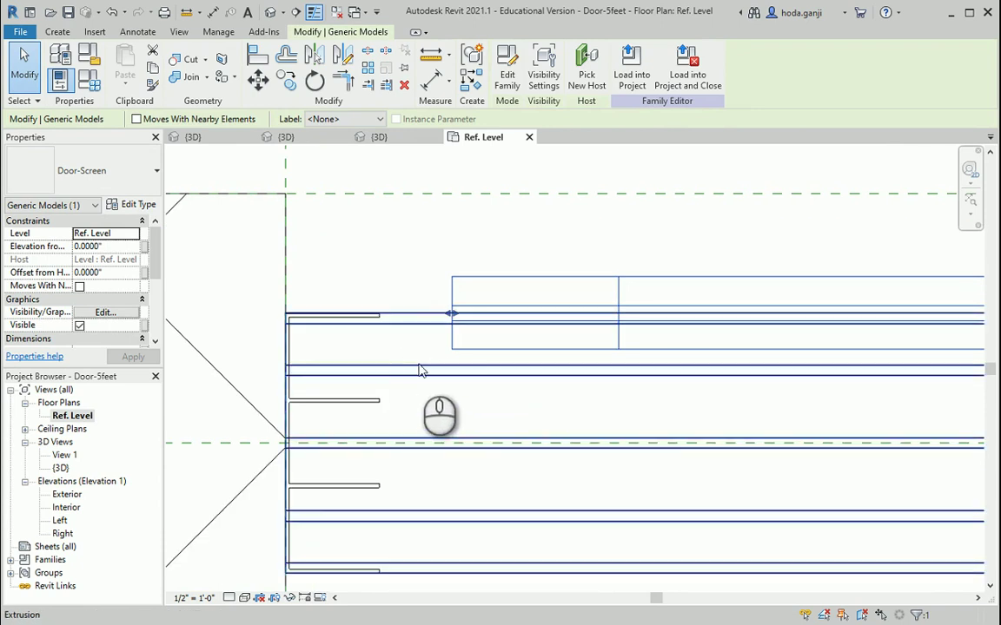
scroll(356, 345, "up", 2)
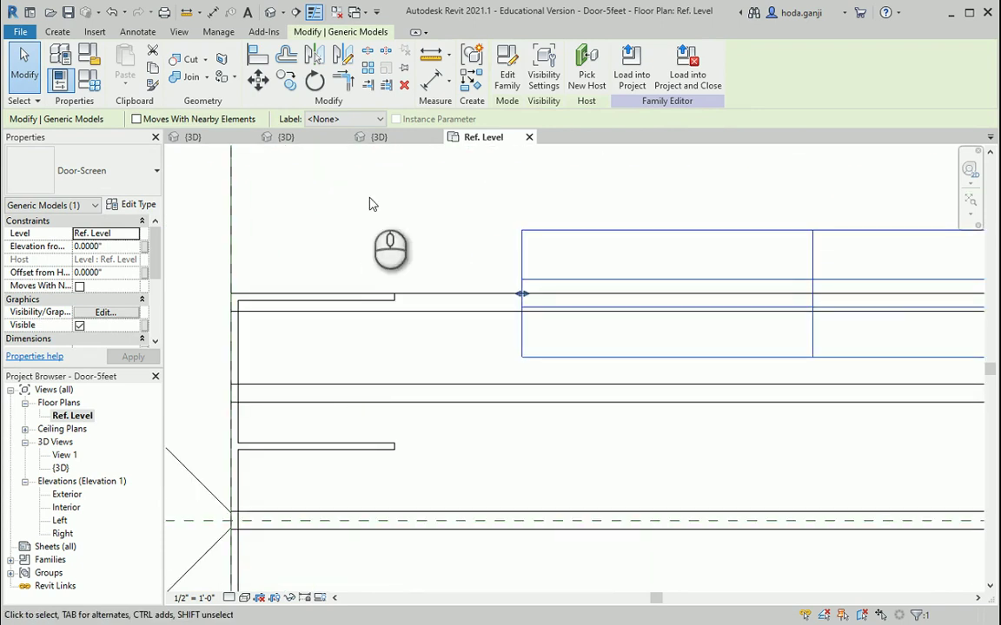
key("Escape")
Start a symbolic line from the Annotate tools, then cancel it unfinished
left_click(150, 35)
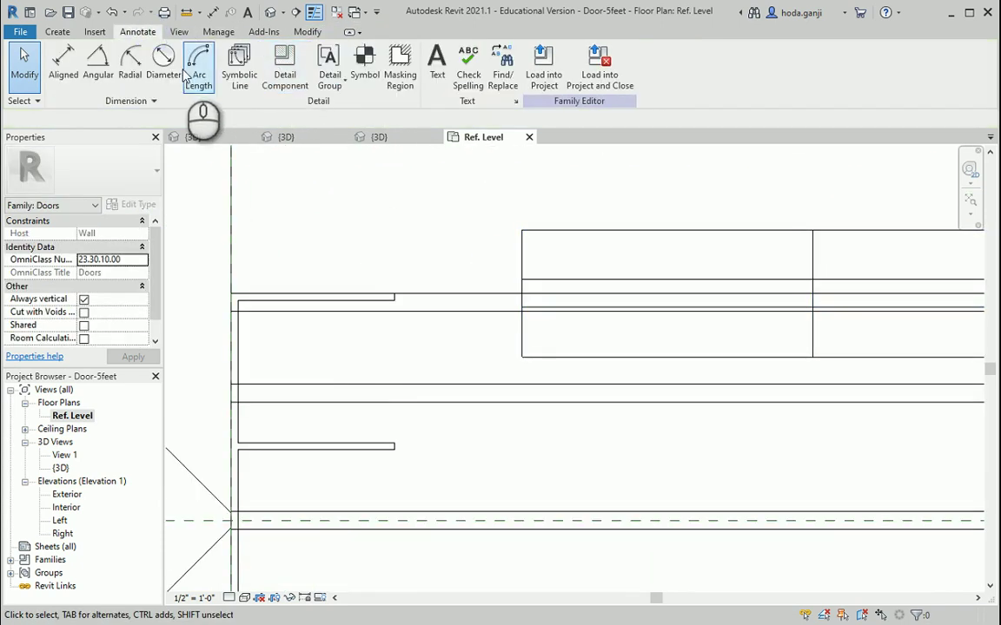
left_click(239, 71)
scroll(410, 386, "up", 2)
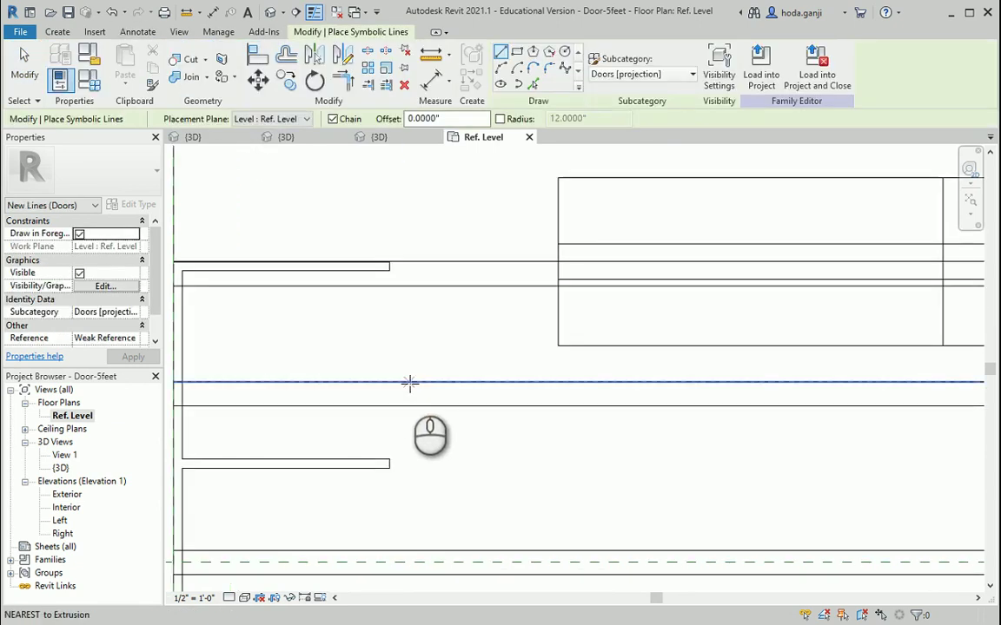
left_click(409, 402)
scroll(521, 354, "down", 2)
key("Escape")
key("Escape")
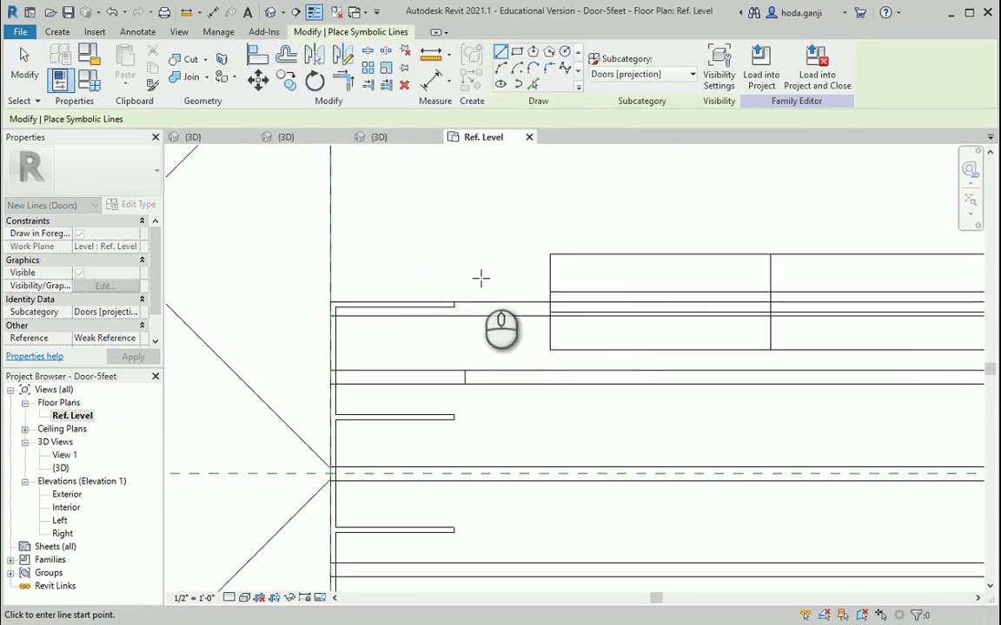
Draw a horizontal reference plane beside the screen using RP
key("r")
key("p")
scroll(469, 376, "up", 2)
left_click(466, 372)
scroll(466, 372, "down", 2)
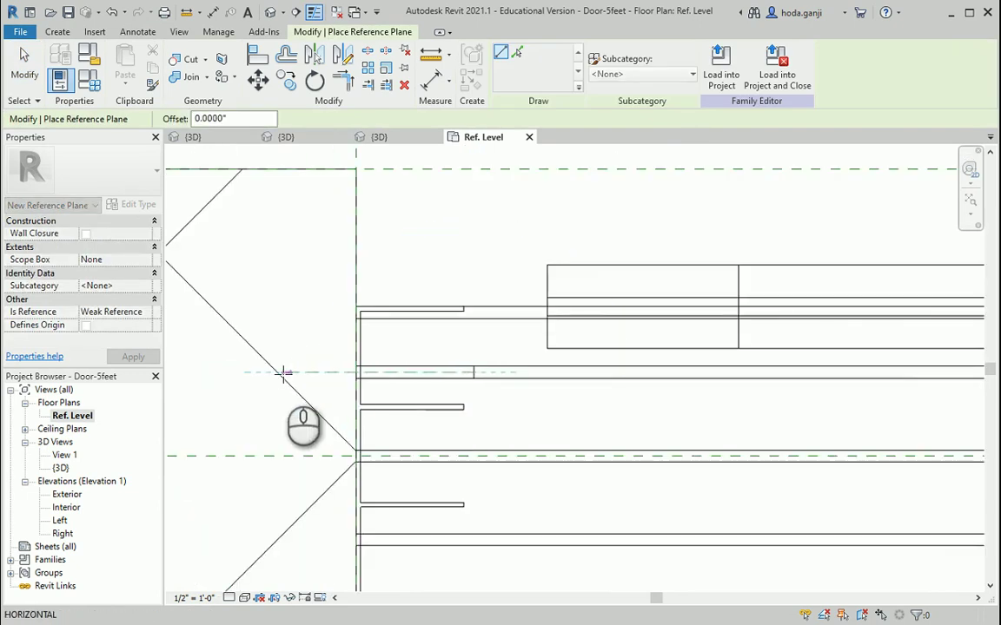
left_click(204, 371)
scroll(451, 391, "up", 3)
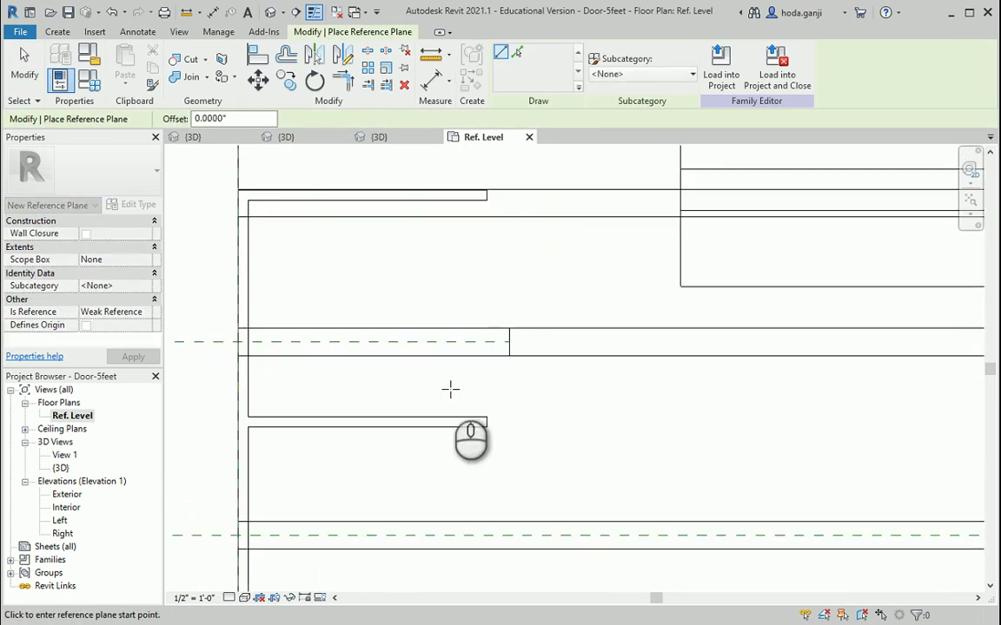
key("Escape")
key("Escape")
left_click(514, 320)
key("Escape")
Select the Door-Screen and begin aligning it to the new reference plane
scroll(493, 415, "down", 3)
scroll(613, 354, "up", 2)
left_click(608, 358)
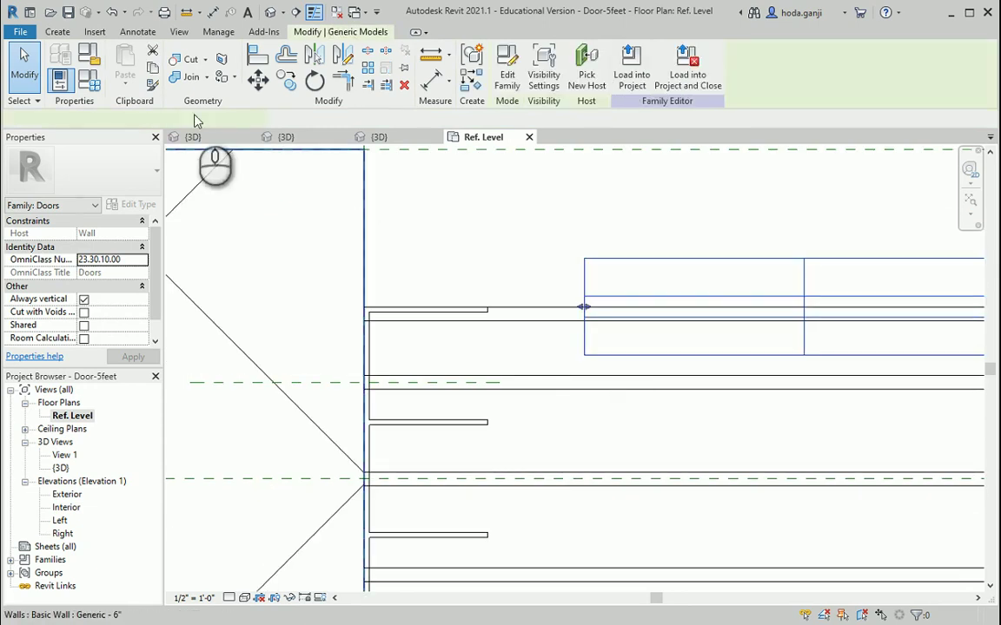
left_click(257, 54)
left_click(455, 384)
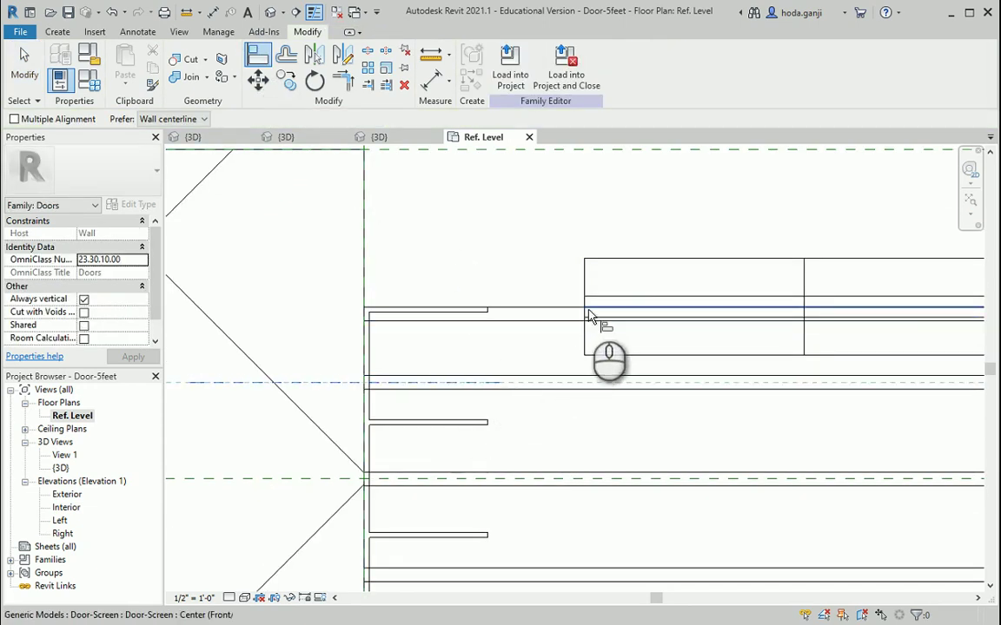
Cancel the alignment and drag the Door-Screen up and to the left
scroll(647, 300, "up", 2)
key("Escape")
scroll(511, 289, "down", 3)
left_click_drag(560, 251, 529, 201)
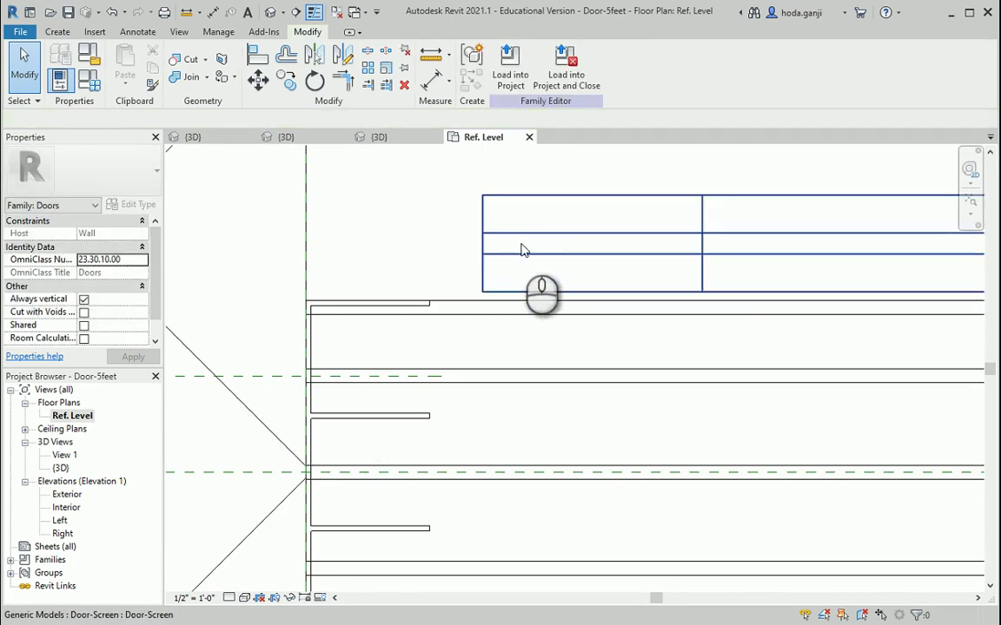
Align the screen's edge to the reference plane with AL and lock it
key("a")
key("l")
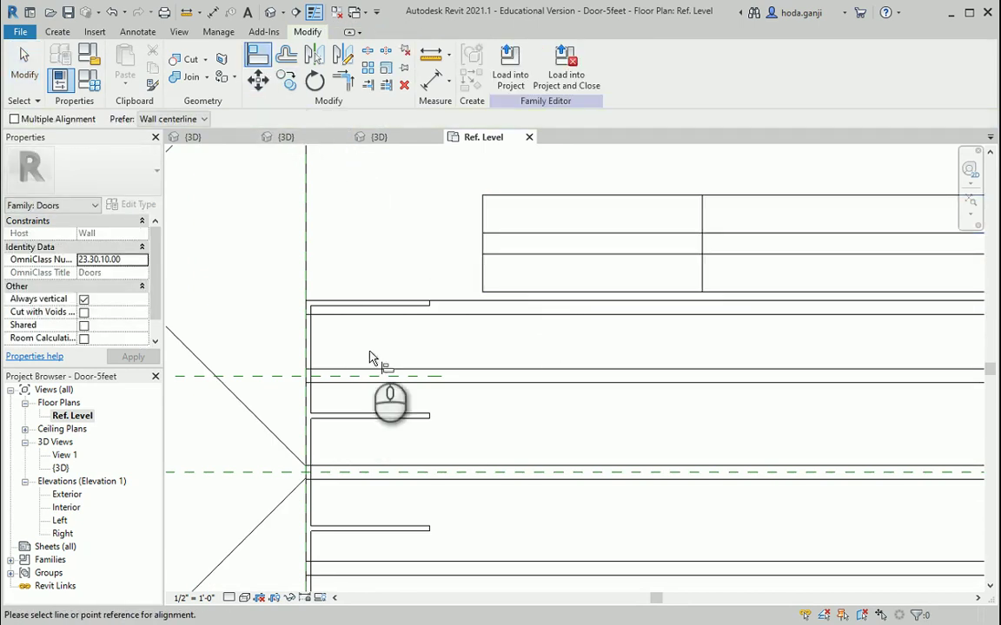
left_click(392, 379)
left_click(497, 250)
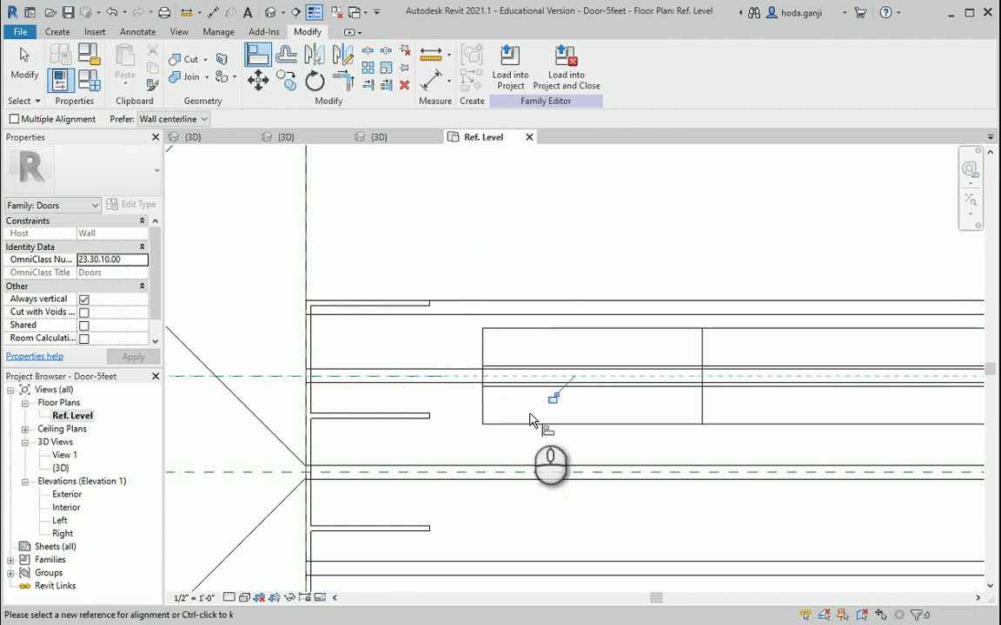
left_click(554, 401)
scroll(330, 352, "down", 4)
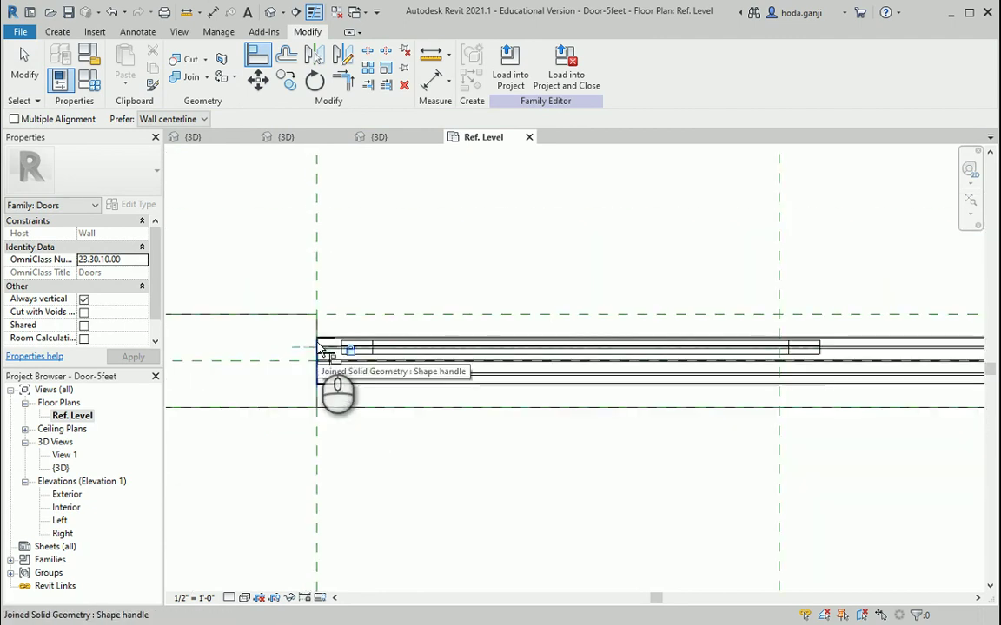
scroll(521, 351, "up", 2)
key("Escape")
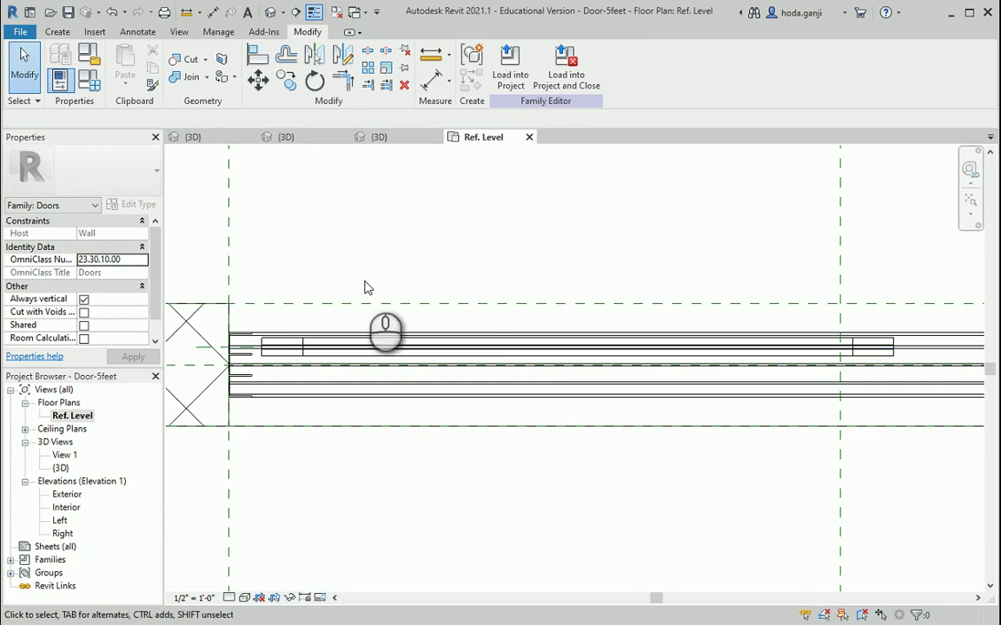
Close the Door-Screen family without saving its changes
left_click(390, 139)
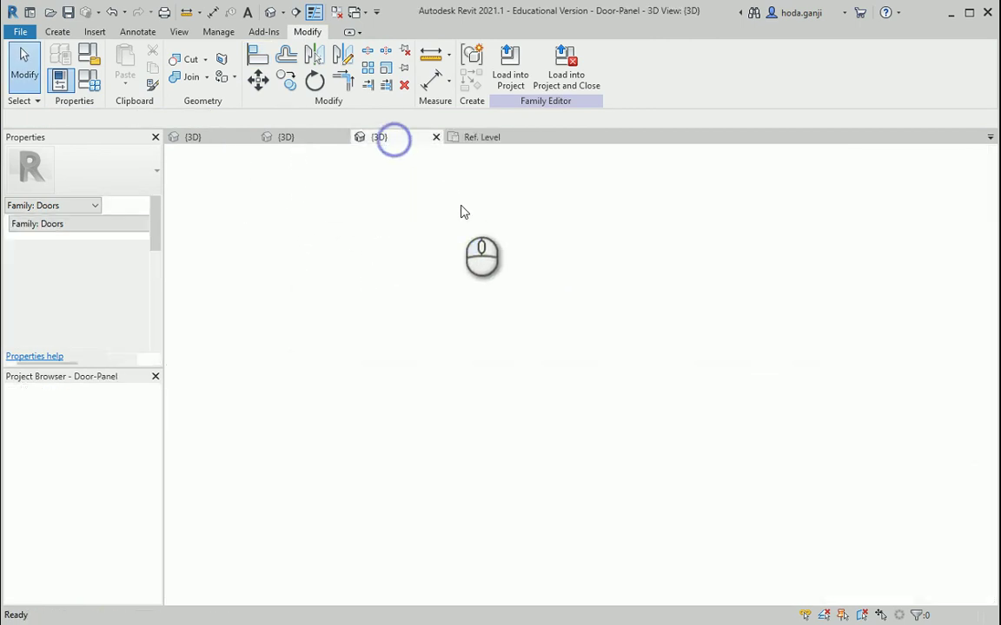
left_click(308, 137)
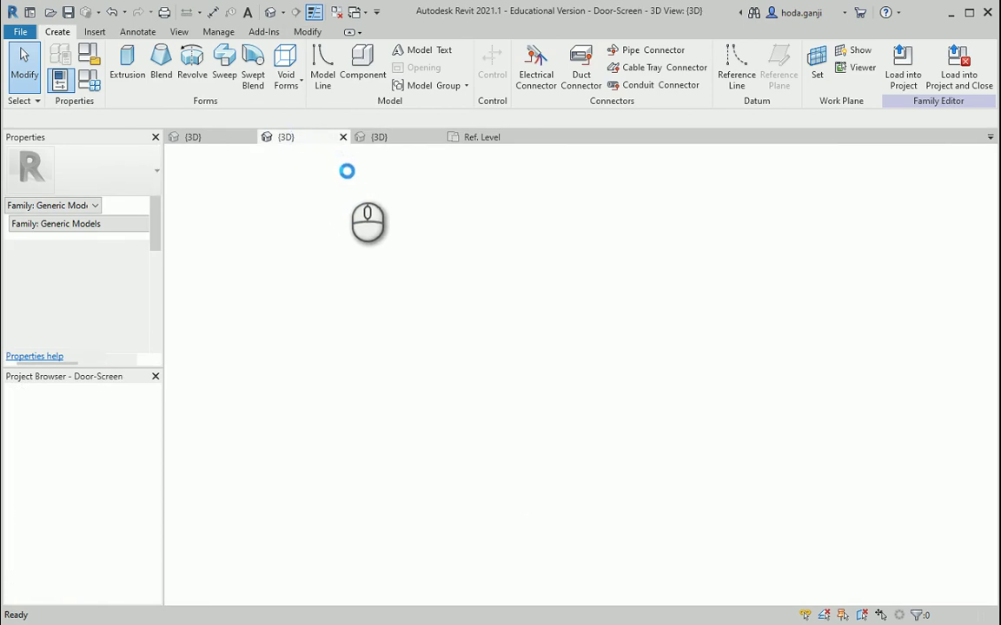
left_click(343, 137)
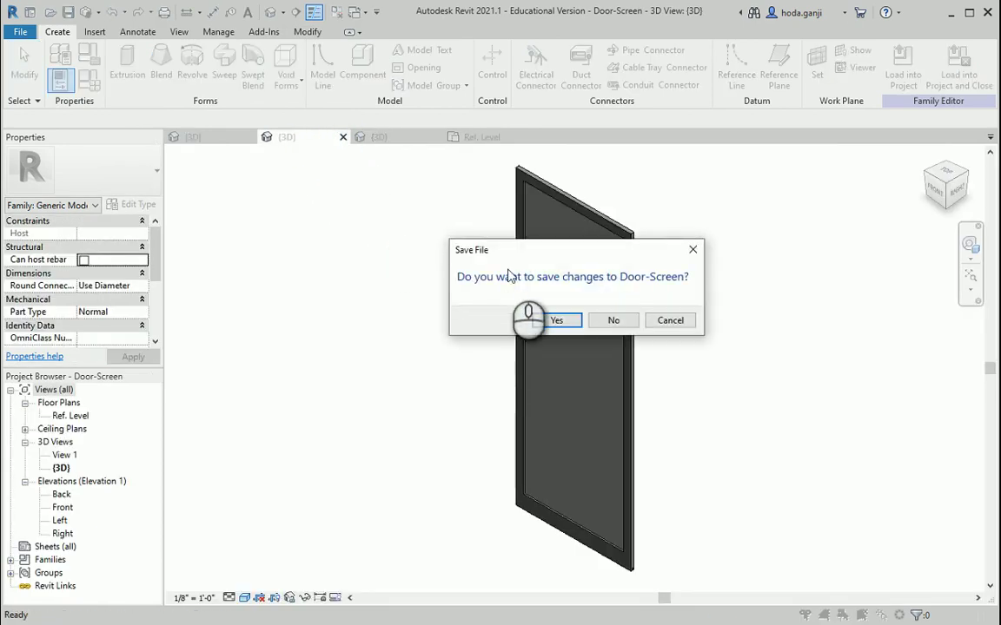
left_click(613, 321)
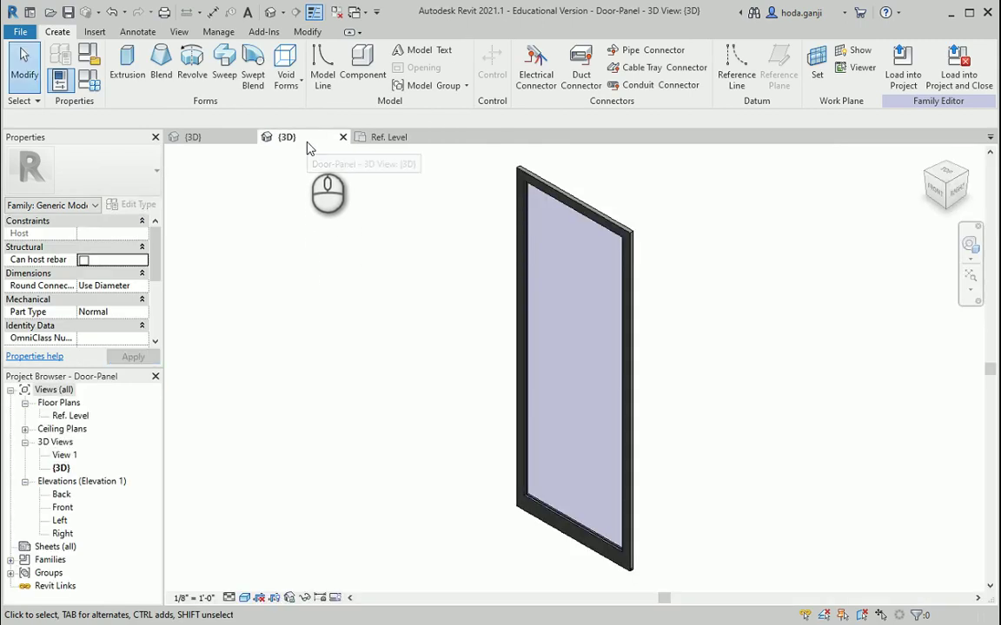
Load Door-Panel into Door-5feet without saving it, and bring the door opening into view
left_click(959, 70)
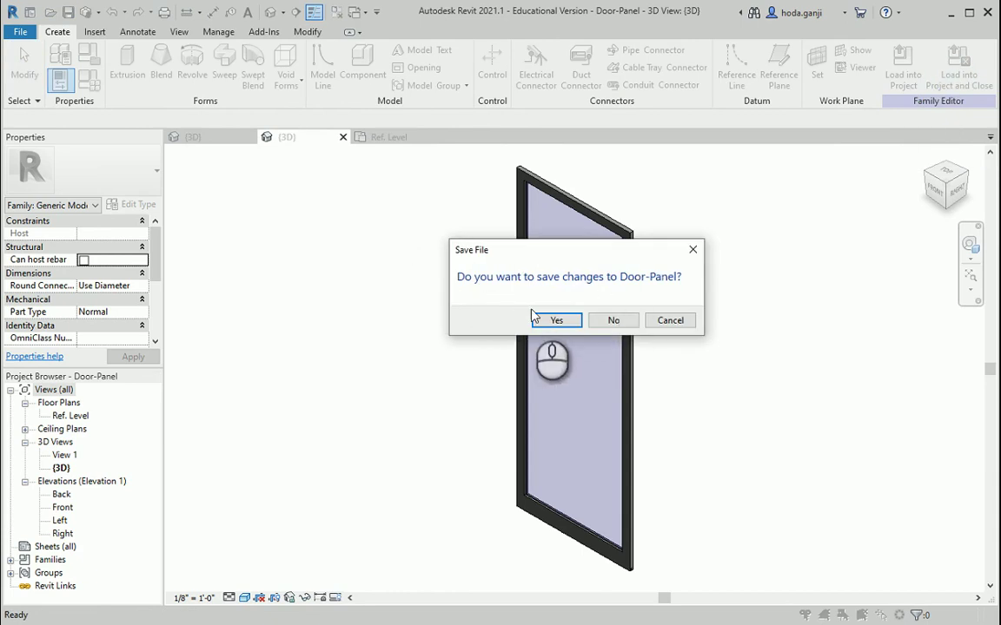
left_click(612, 320)
scroll(349, 320, "down", 3)
scroll(605, 318, "up", 5)
scroll(523, 338, "down", 2)
middle_click_drag(523, 337, 390, 338)
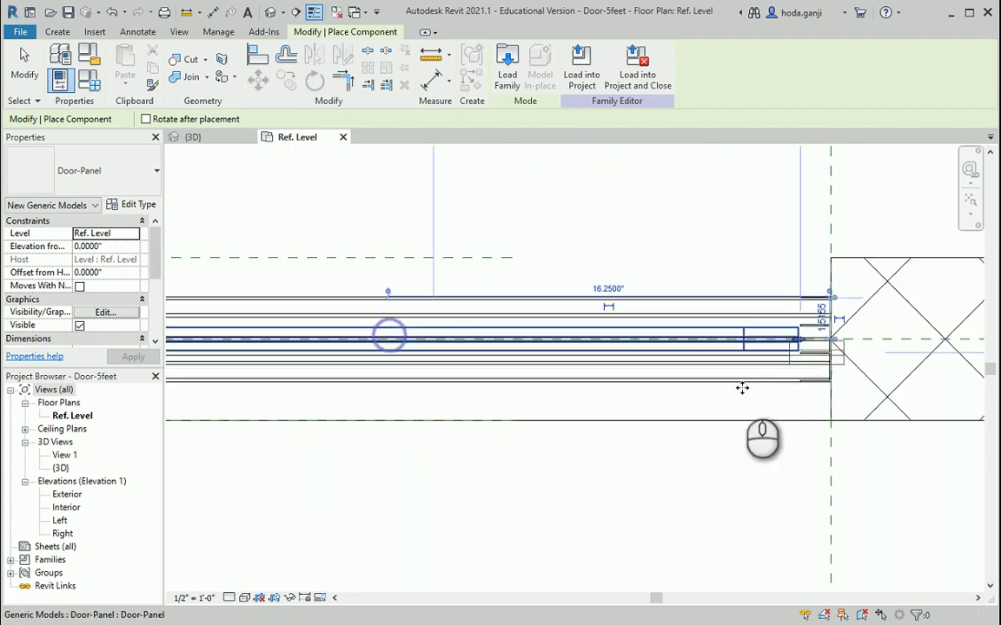
scroll(809, 334, "up", 4)
Place a Door-Panel in the plan and move it up toward the frame
left_click(723, 321)
key("Escape")
key("Escape")
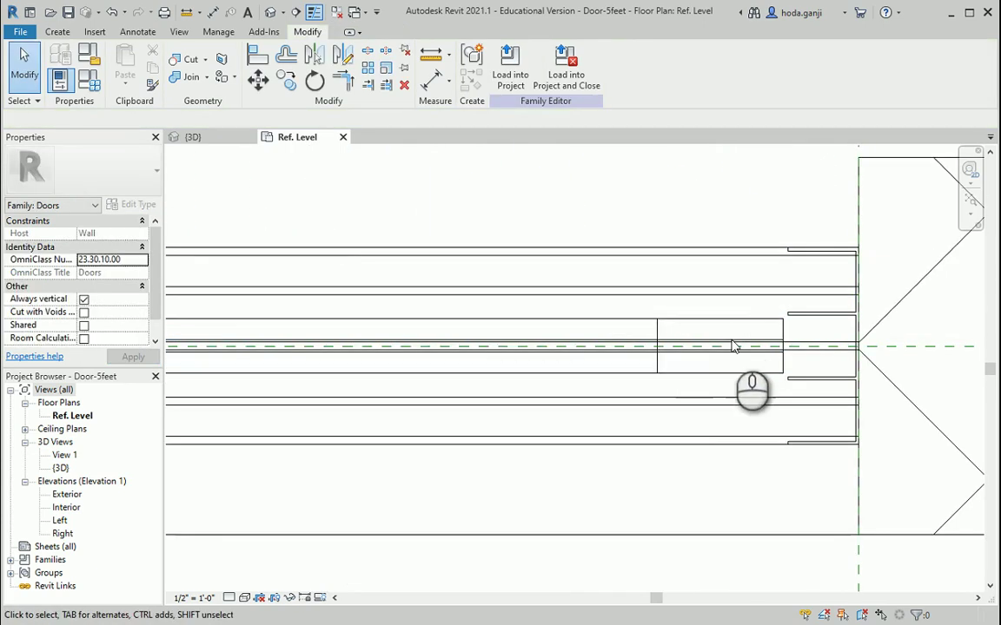
left_click(726, 365)
left_click_drag(726, 365, 695, 235)
scroll(665, 290, "up", 2)
left_click(750, 251)
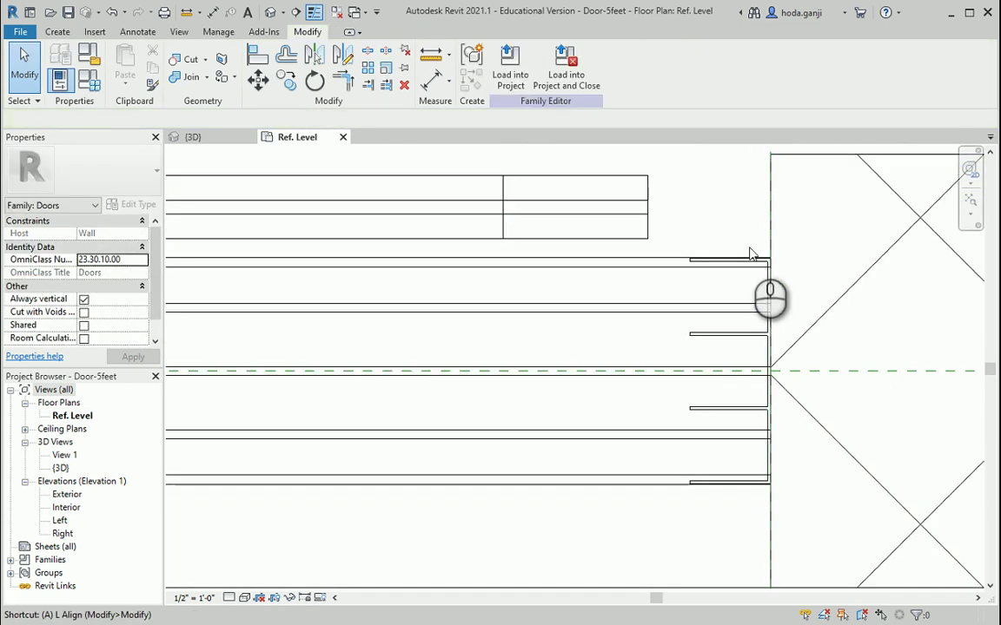
Align the door panel onto the dashed centre reference line
key("l")
left_click(737, 372)
left_click(648, 228)
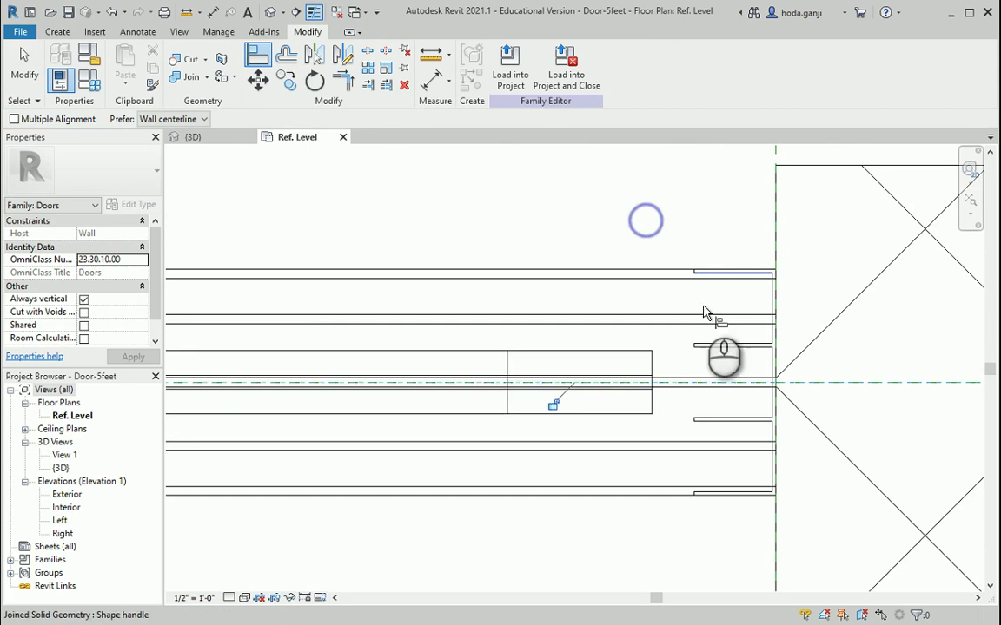
scroll(726, 379, "up", 3)
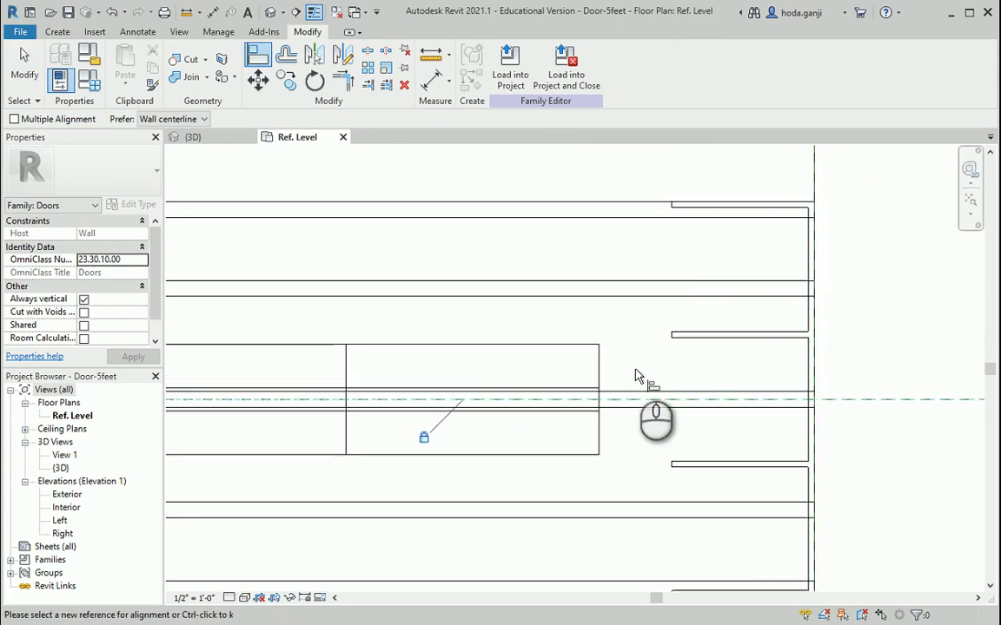
scroll(776, 390, "up", 1)
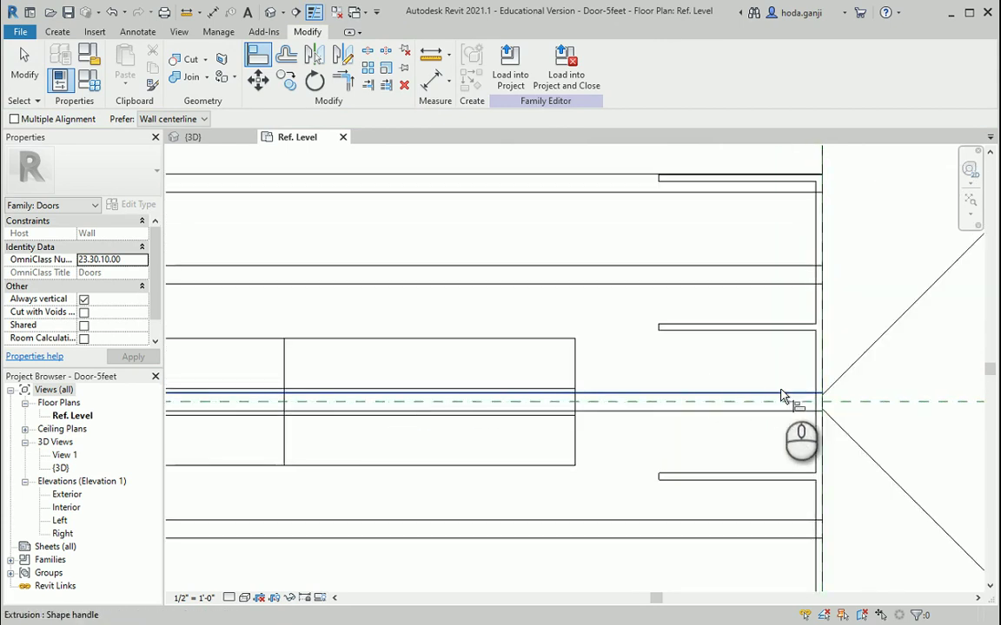
key("Escape")
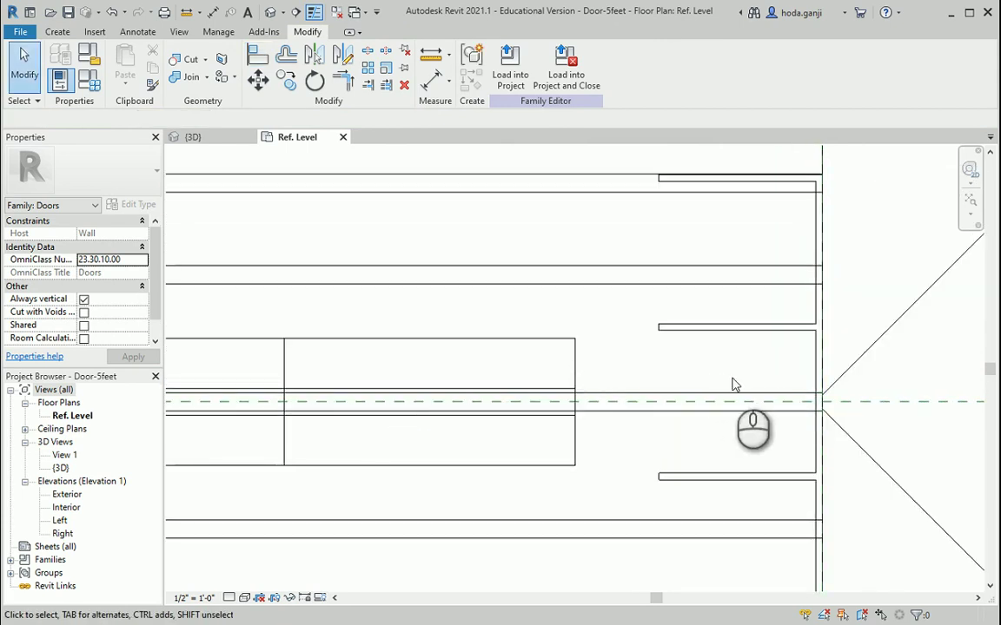
Align the door panel's edge to the vertical frame line
left_click(571, 359)
key("l")
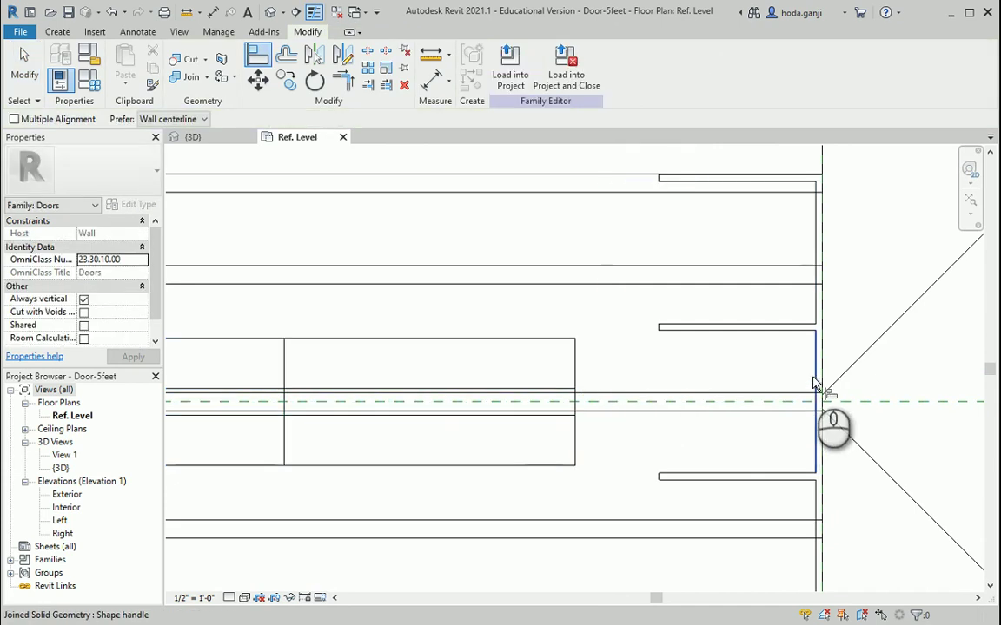
left_click(815, 392)
left_click(574, 361)
scroll(764, 414, "down", 2)
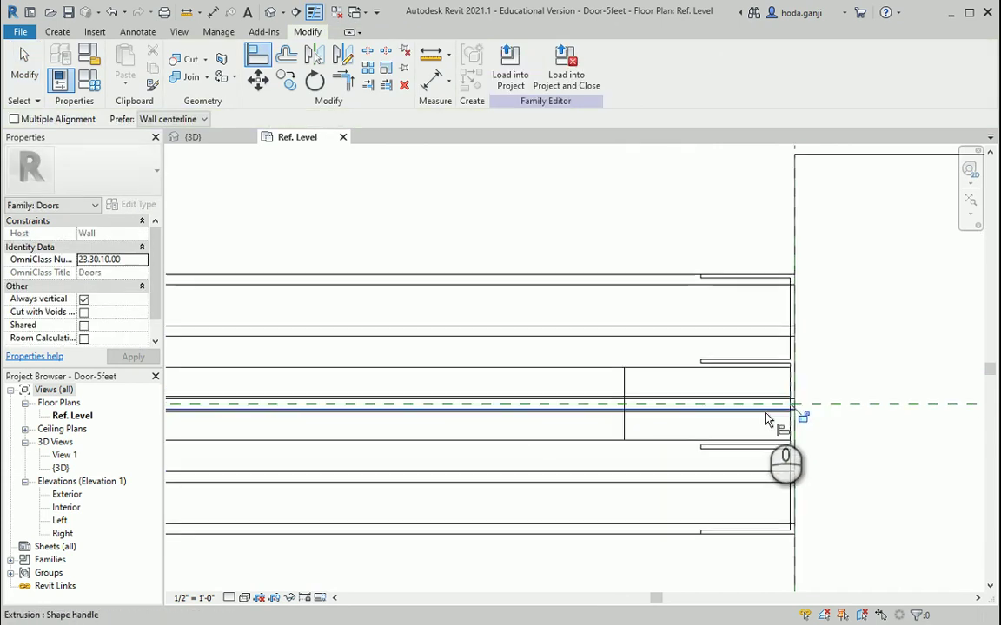
scroll(824, 444, "down", 5)
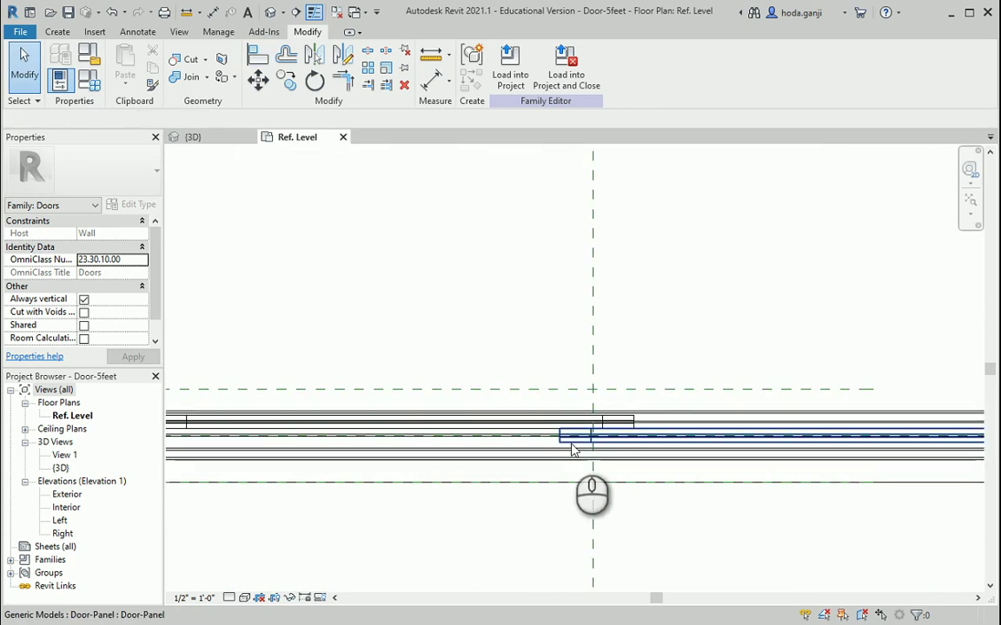
Place a second Door-Panel component near the left reference plane, below the first panel
scroll(545, 453, "up", 4)
left_click(63, 33)
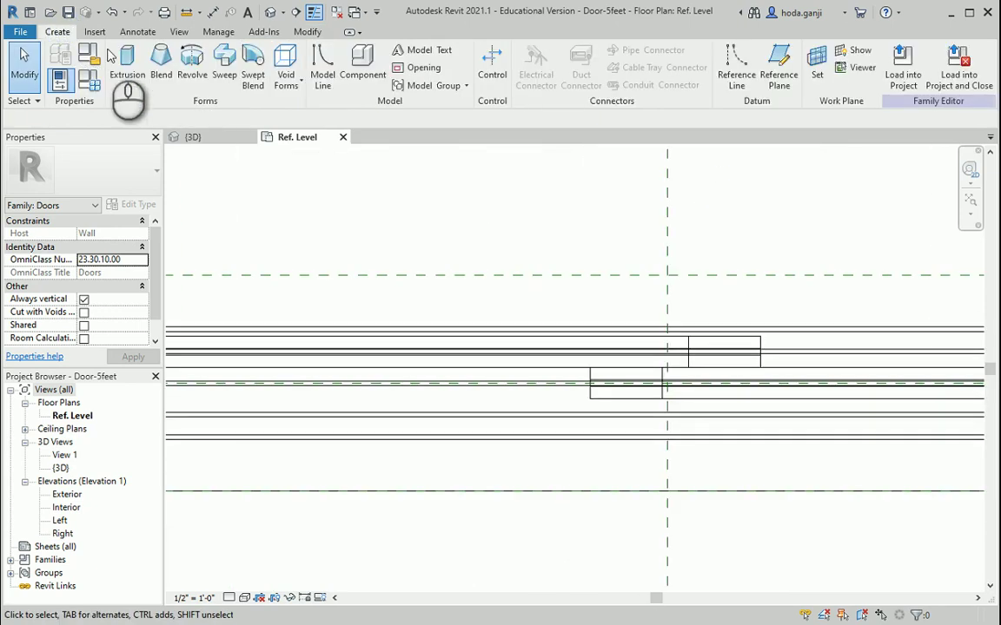
left_click(362, 65)
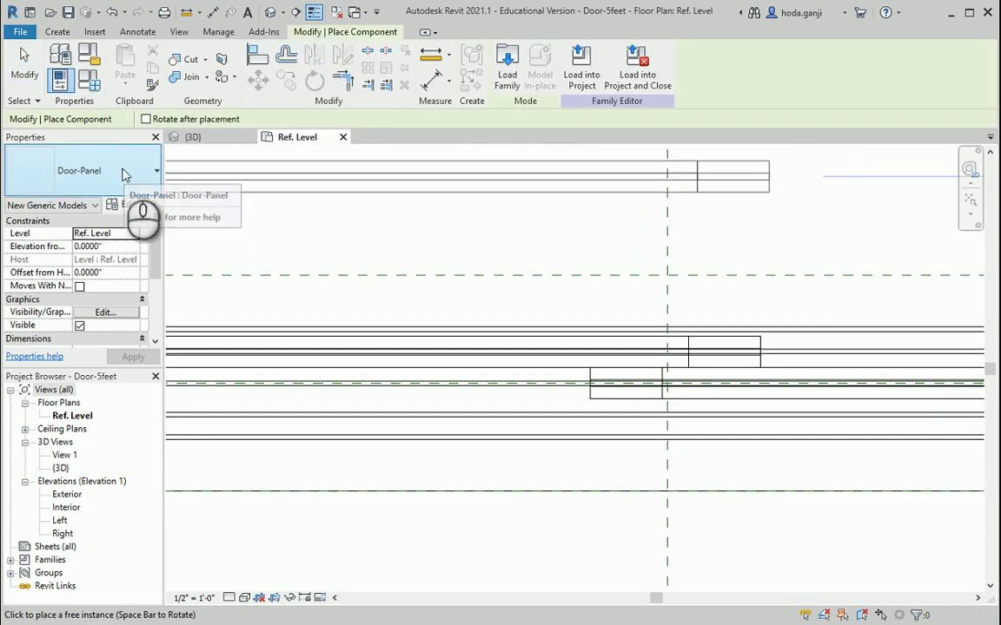
scroll(643, 393, "up", 5)
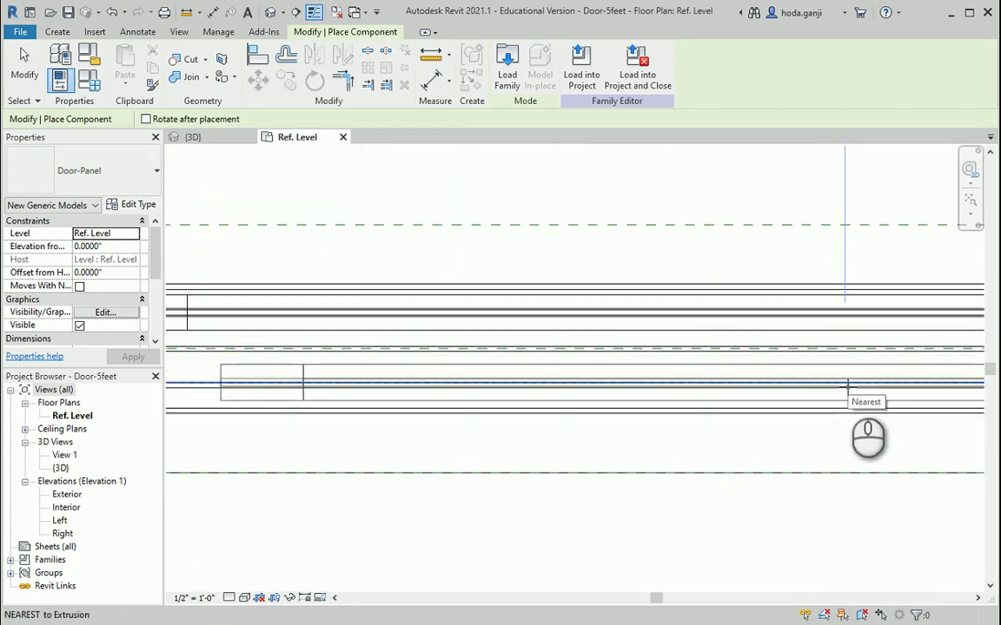
scroll(862, 420, "down", 3)
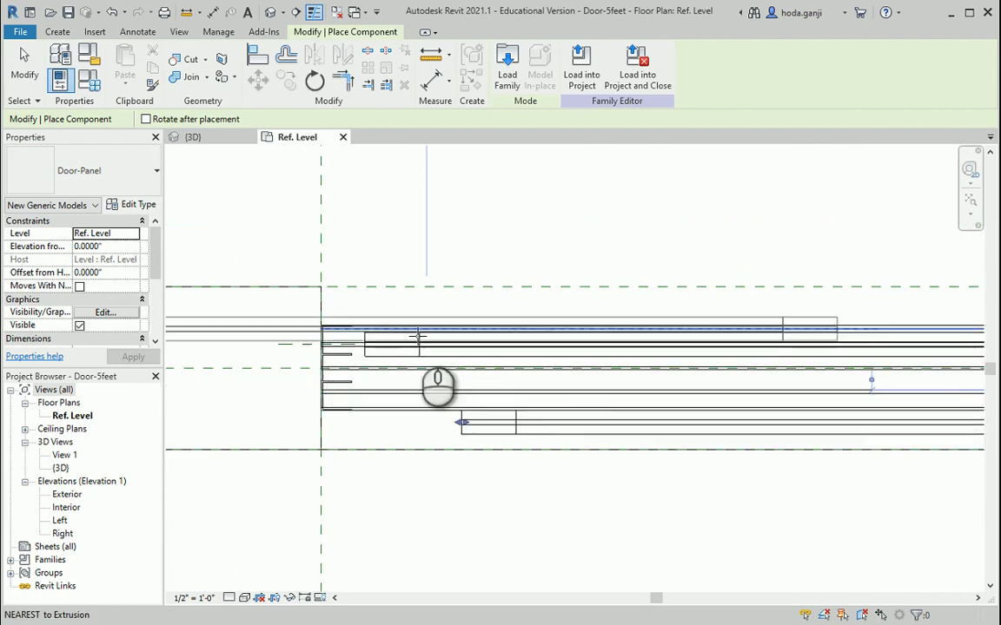
scroll(421, 350, "up", 4)
key("Escape")
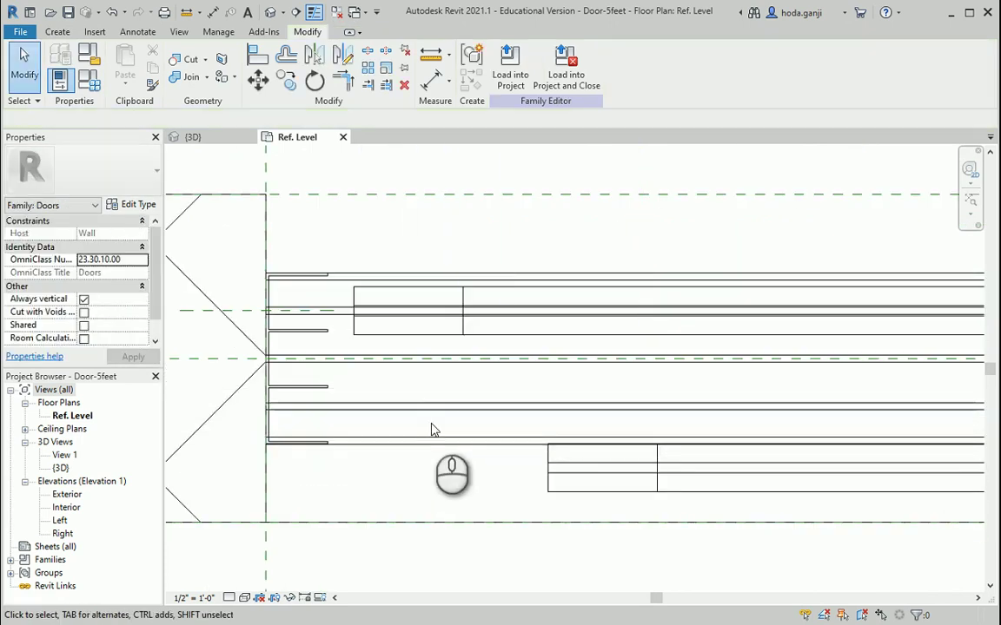
scroll(476, 430, "up", 1)
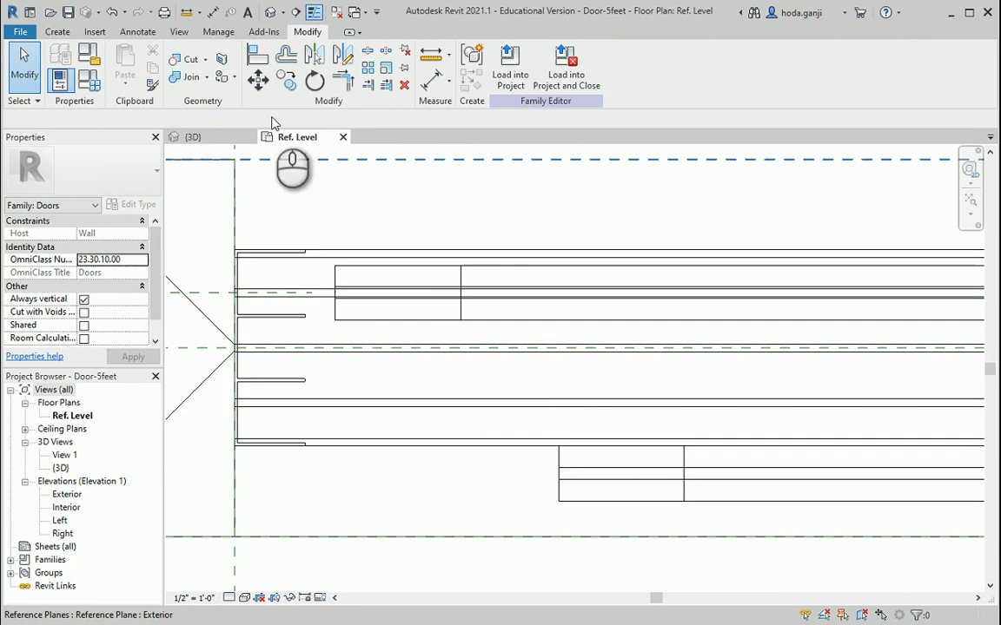
Draw a short vertical symbolic line in the middle of the door
left_click(138, 31)
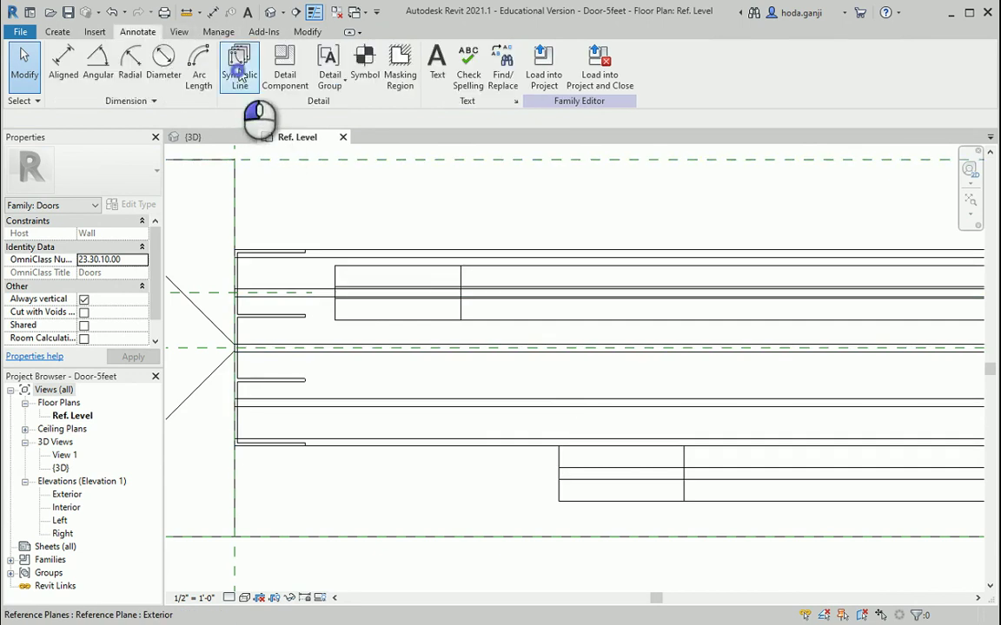
left_click(240, 72)
scroll(487, 391, "up", 2)
left_click(516, 409)
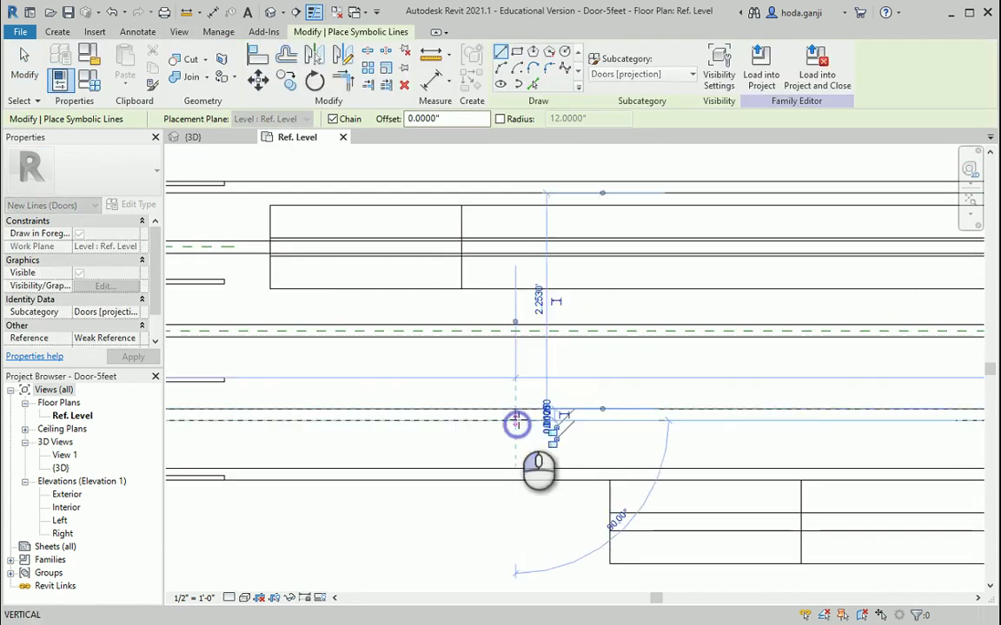
left_click(516, 421)
key("Escape")
key("Escape")
Draw a horizontal reference plane through the symbolic line's midpoint using RP
key("r")
key("p")
scroll(519, 425, "up", 3)
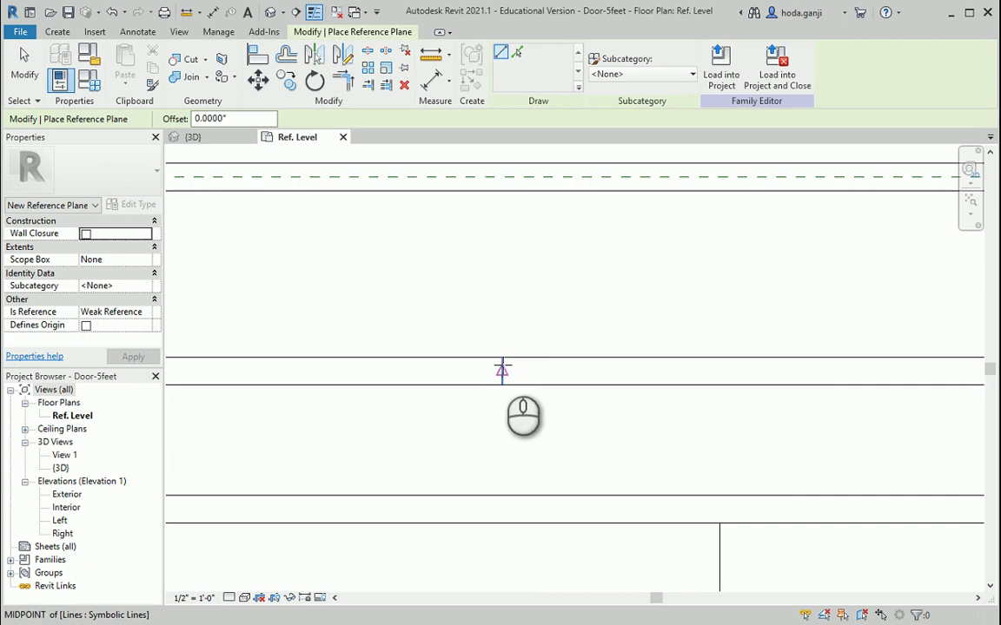
left_click(503, 370)
scroll(665, 398, "down", 3)
scroll(417, 486, "up", 3)
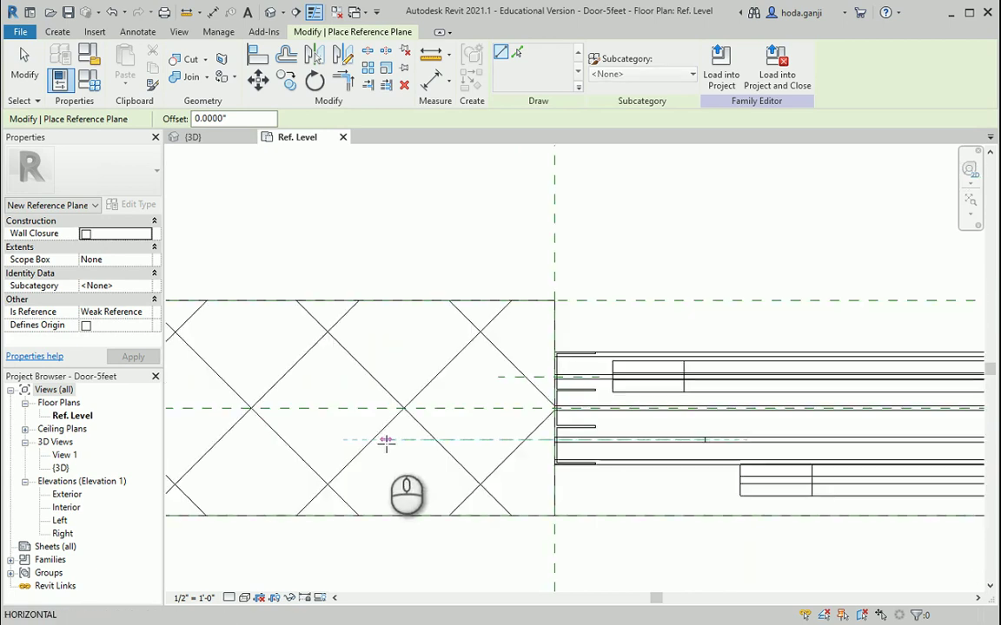
left_click(469, 442)
scroll(699, 443, "up", 3)
scroll(699, 442, "up", 2)
key("Escape")
key("Escape")
left_click(591, 337)
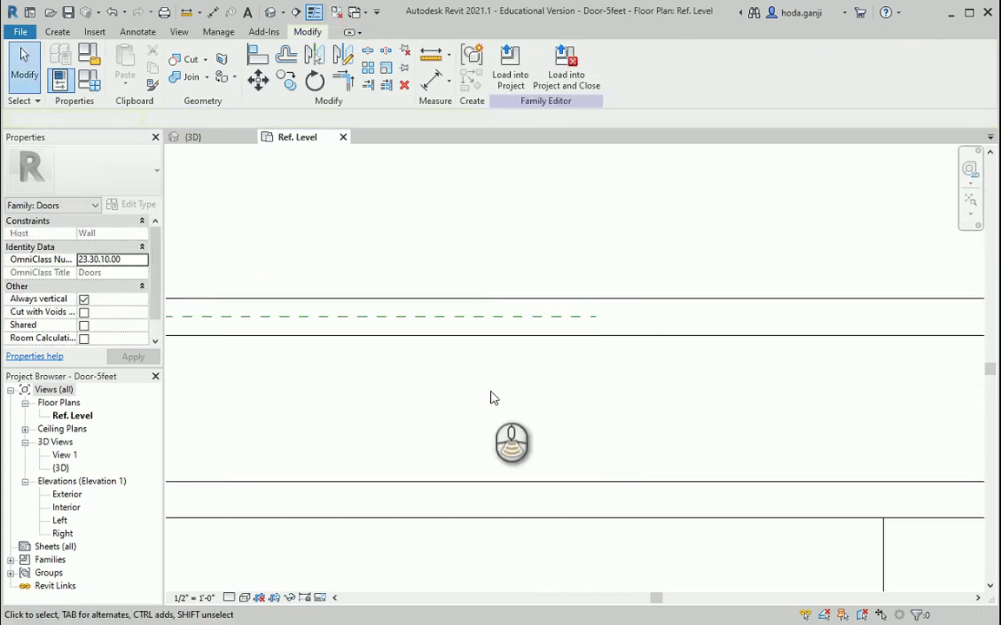
key("Escape")
Align the second door panel's centre to the new reference plane
scroll(458, 375, "down", 2)
scroll(583, 428, "up", 2)
scroll(584, 428, "up", 1)
left_click(632, 464)
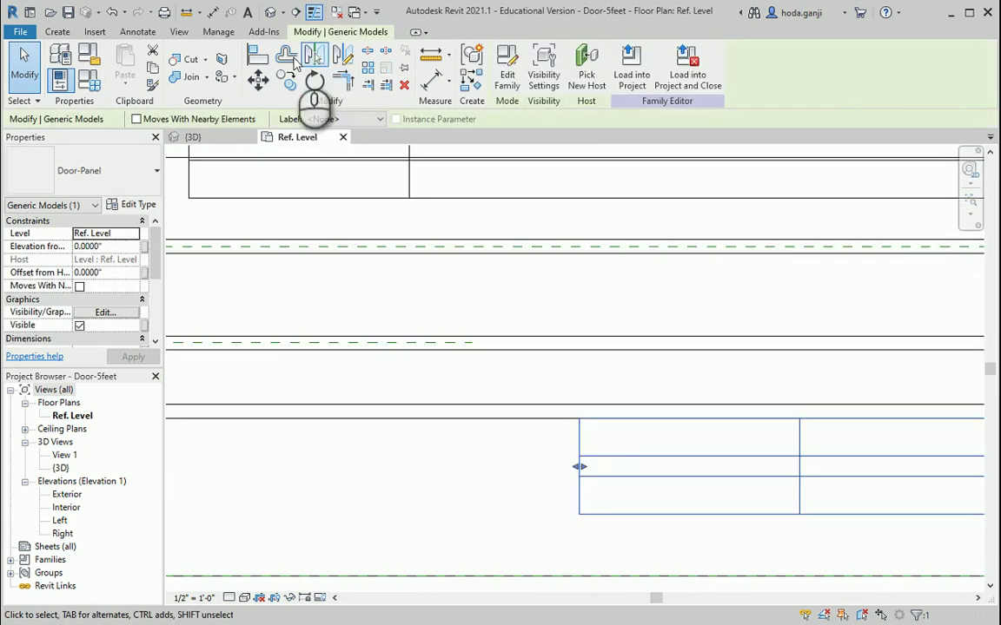
left_click(265, 53)
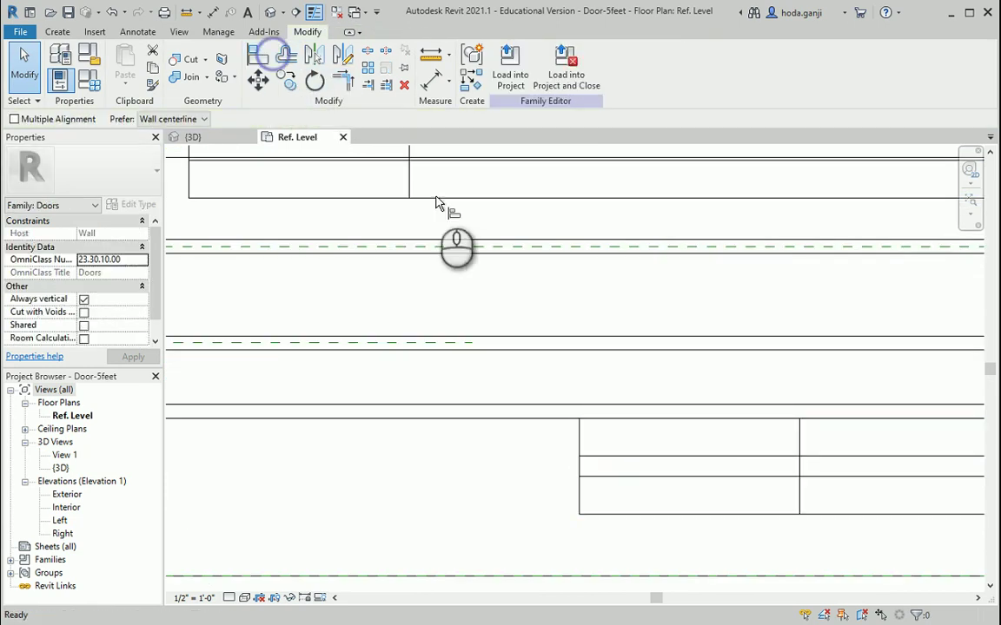
scroll(450, 348, "up", 1)
left_click(450, 347)
scroll(448, 356, "down", 1)
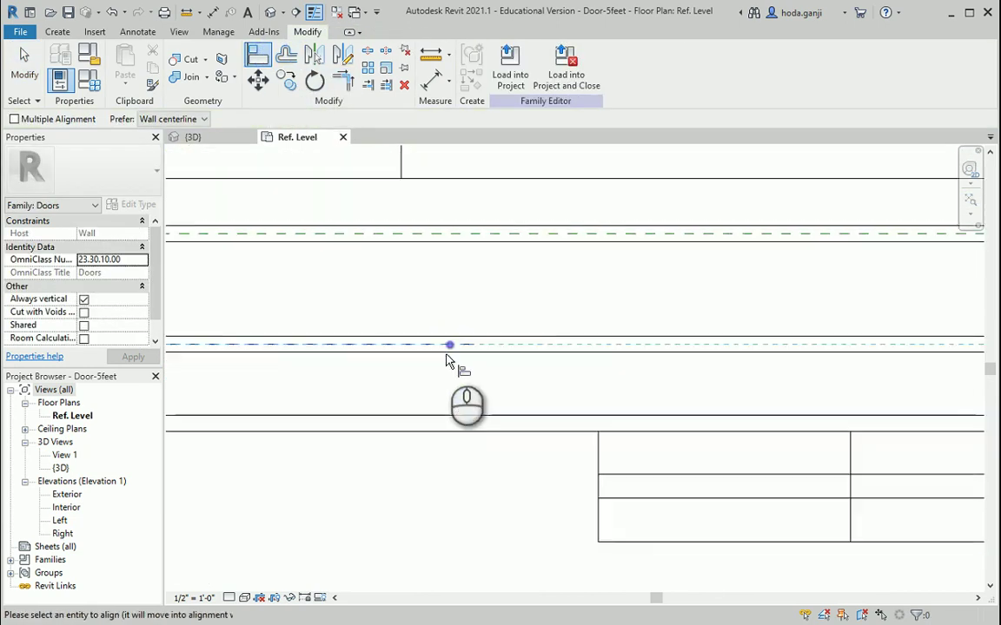
left_click(618, 487)
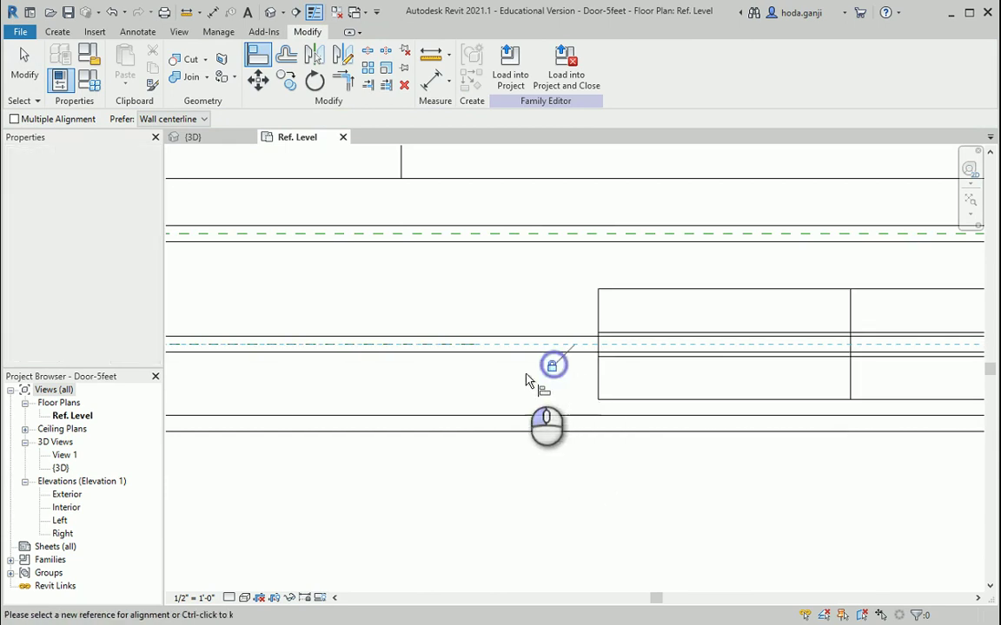
scroll(460, 379, "down", 3)
Switch to the door's 3D view, orbit it and set the visual style to Shaded
key("Escape")
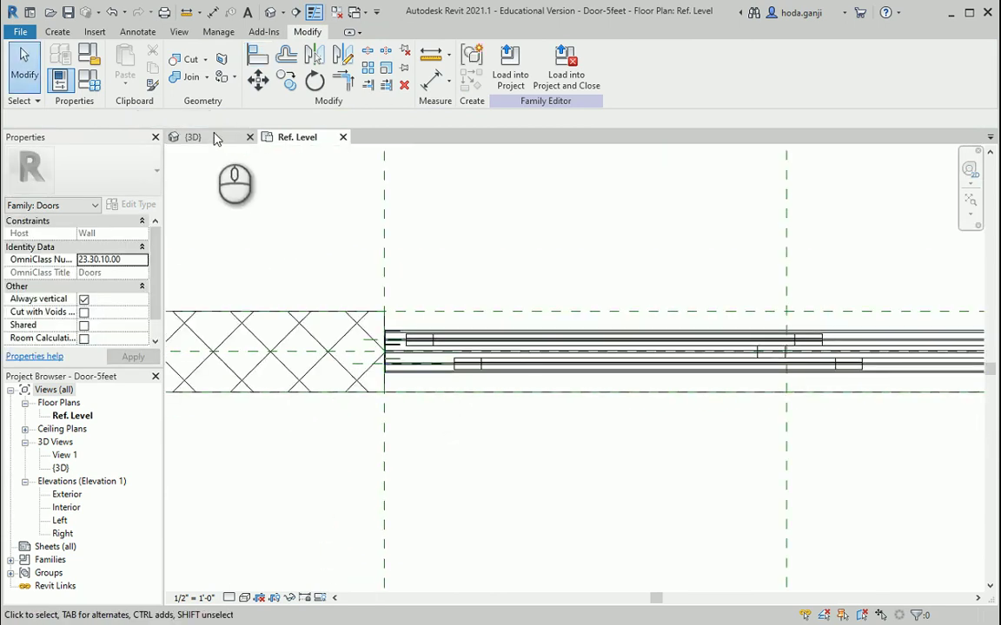
left_click(216, 141)
middle_click_drag(495, 395, 555, 460, "shift")
left_click(246, 598)
left_click(302, 552)
scroll(509, 427, "up", 4)
mouse_move(606, 476)
middle_mouse_down("shift")
mouse_move(458, 480)
mouse_move(675, 511)
mouse_move(793, 482)
mouse_move(613, 487)
middle_mouse_up("shift")
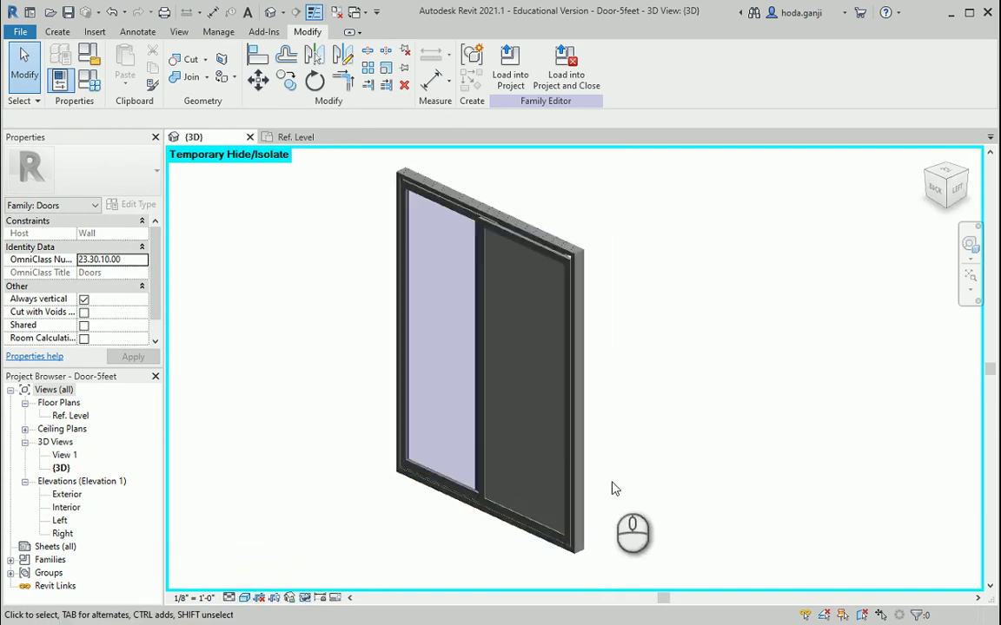
Try the Realistic visual style and orbit to see another side
left_click(244, 599)
left_click(280, 582)
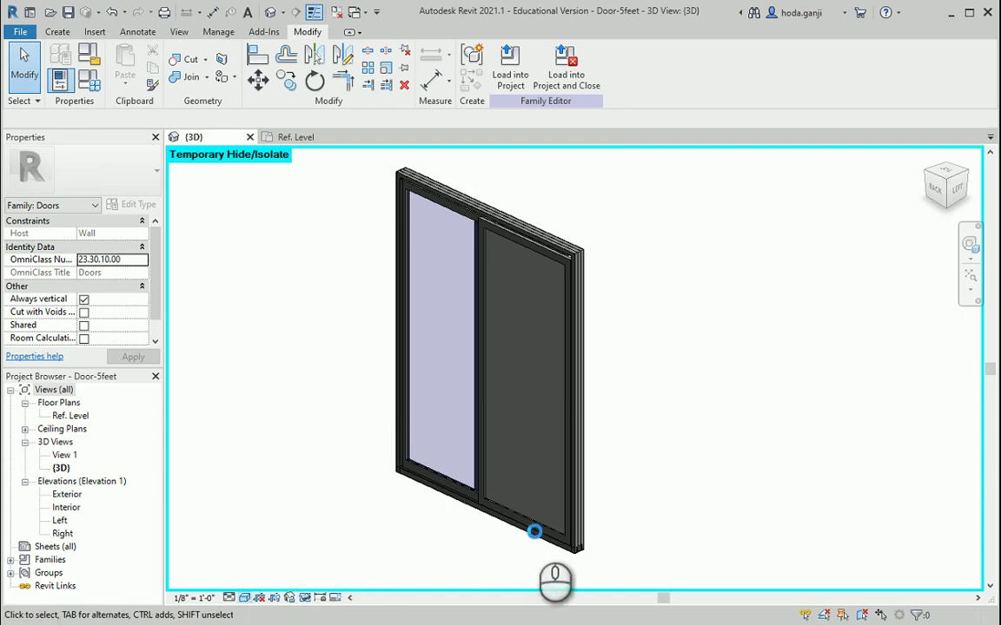
scroll(542, 529, "up", 10)
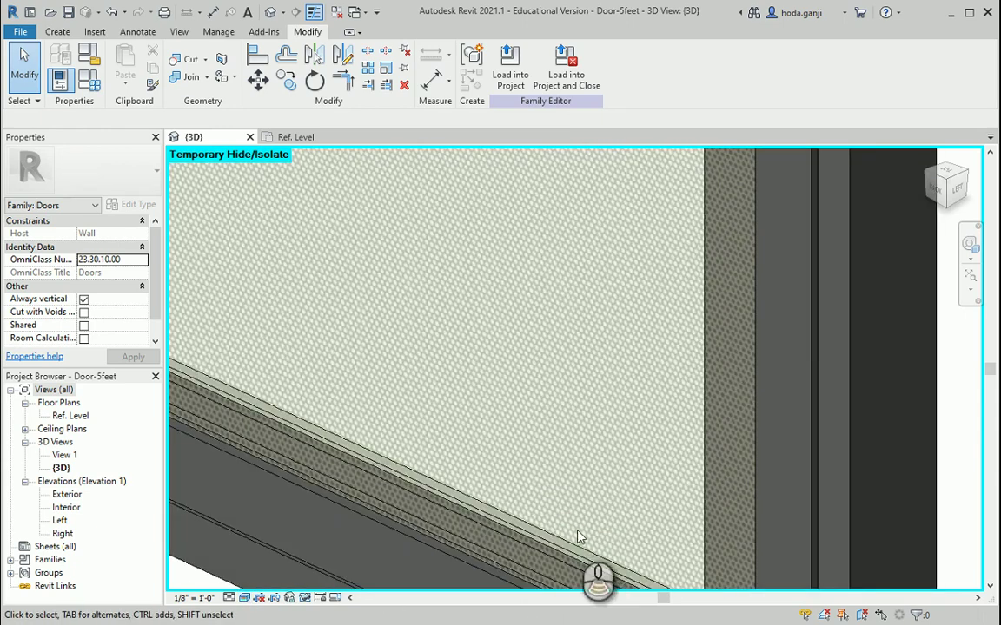
scroll(580, 536, "down", 8)
middle_click_drag(763, 512, 461, 482, "shift")
scroll(462, 482, "up", 2)
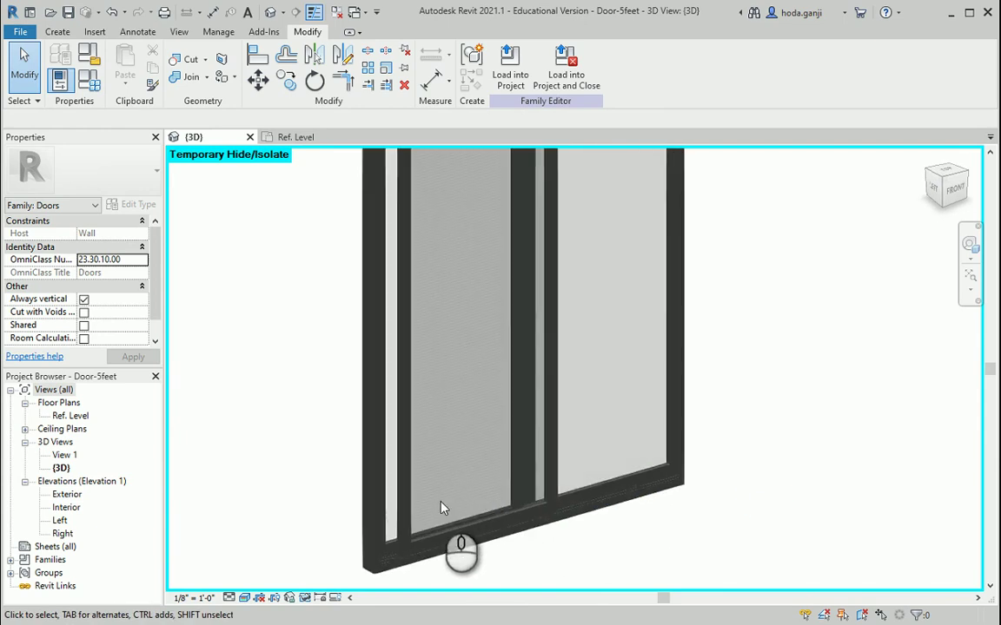
Return to Shaded display and orbit the door round to its back
left_click(244, 598)
left_click(290, 552)
scroll(278, 521, "down", 5)
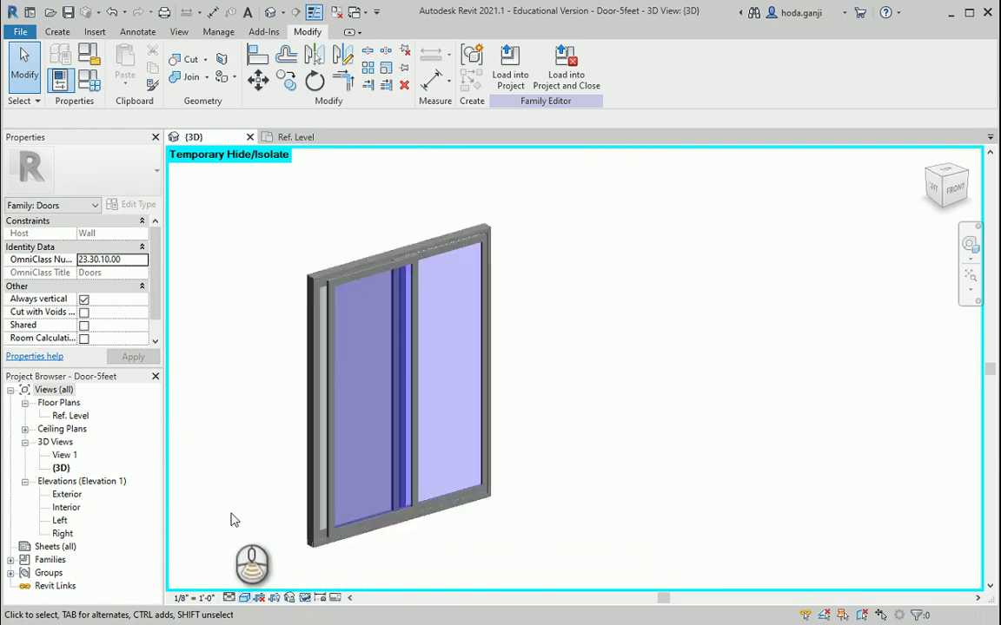
scroll(256, 469, "up", 2)
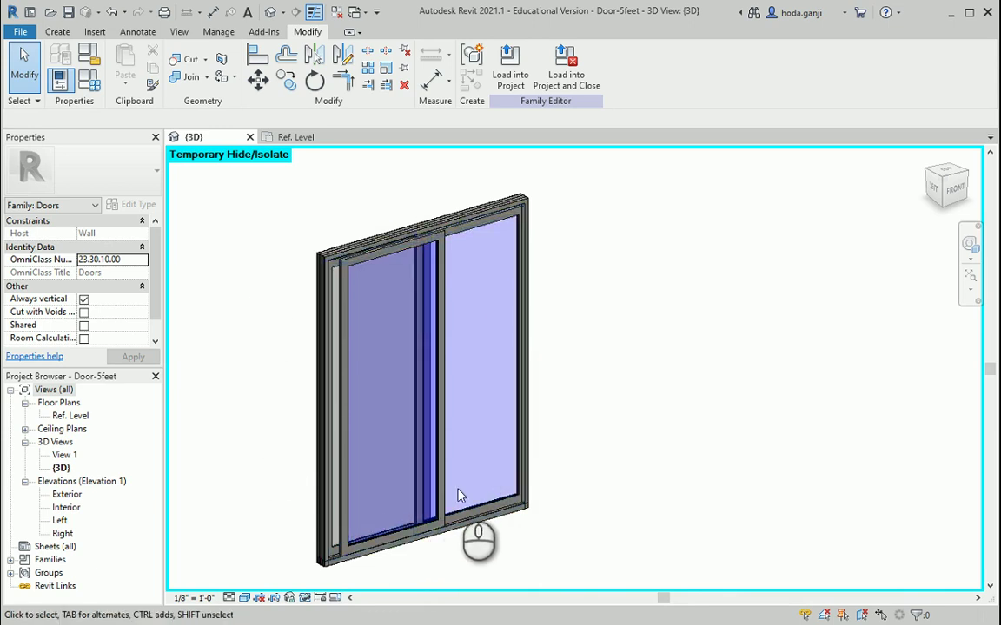
middle_click_drag(559, 527, 363, 444, "shift")
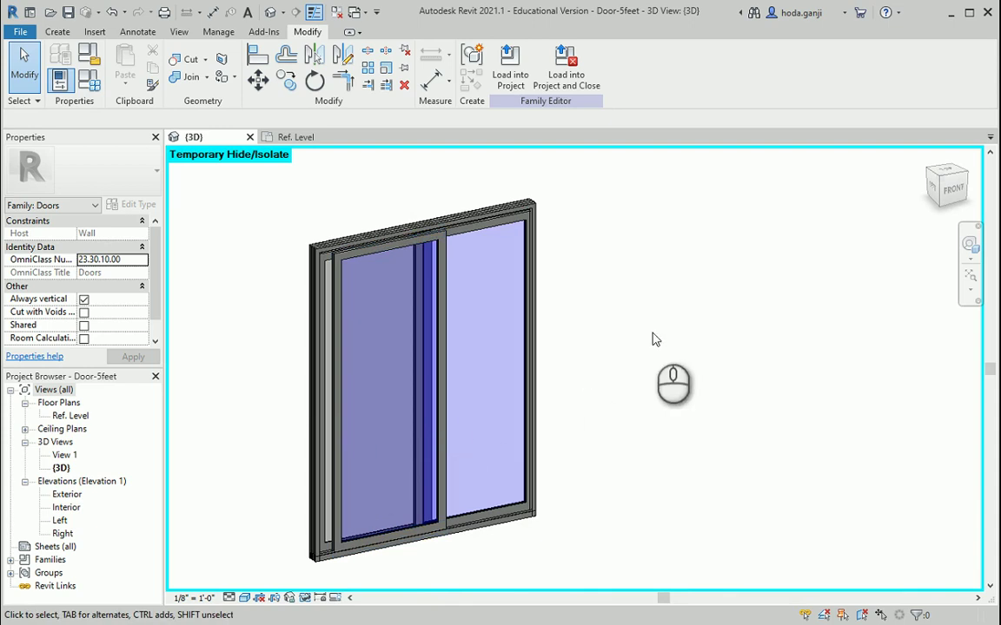
Check the Door-5feet family types, then view the bare Door-Structure frame in 3D
left_click(86, 82)
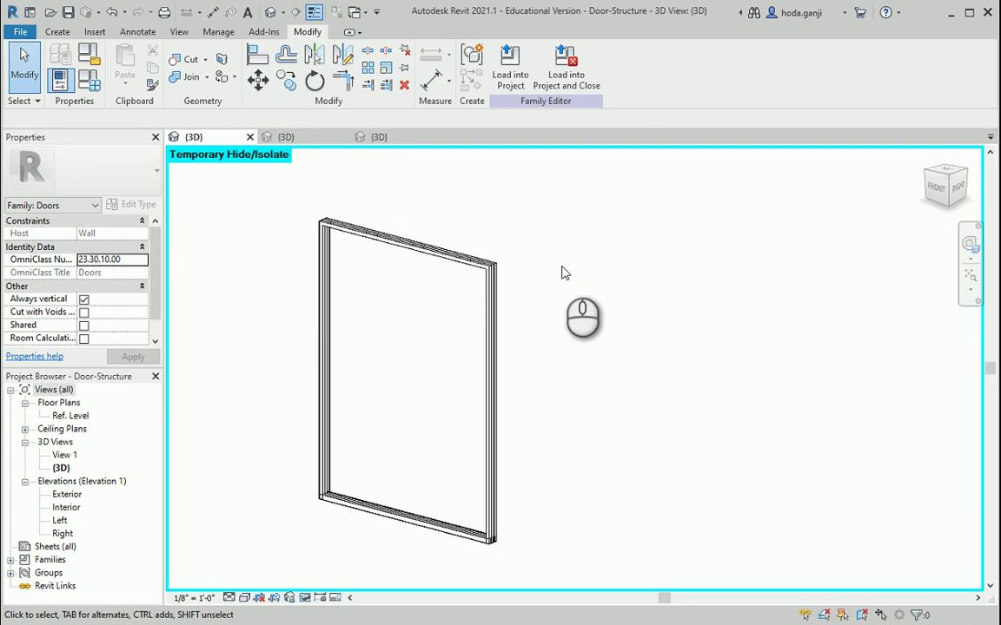
scroll(223, 345, "up", 1)
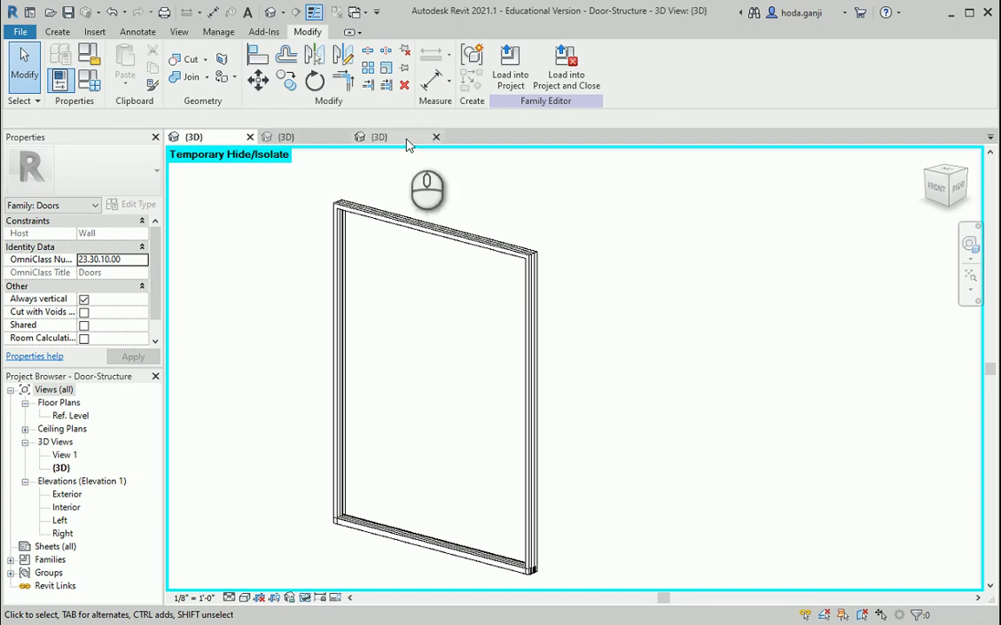
Save the frame family as a new file, Door-6feet.rfa, in the Sliding Door folder
left_click(20, 31)
mouse_move(80, 208)
left_click(170, 196)
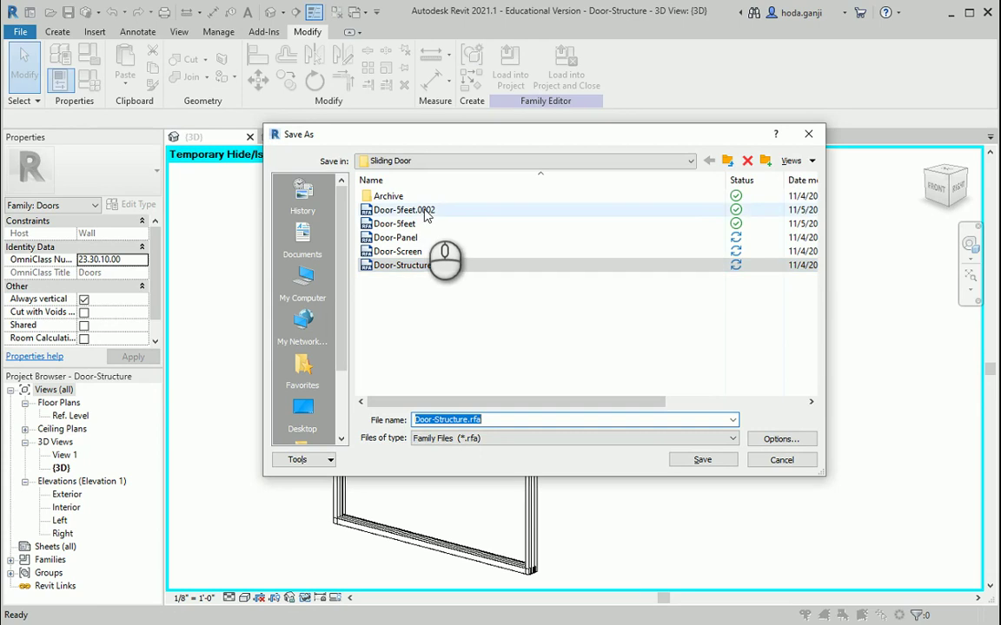
left_click(414, 224)
double_click(426, 420)
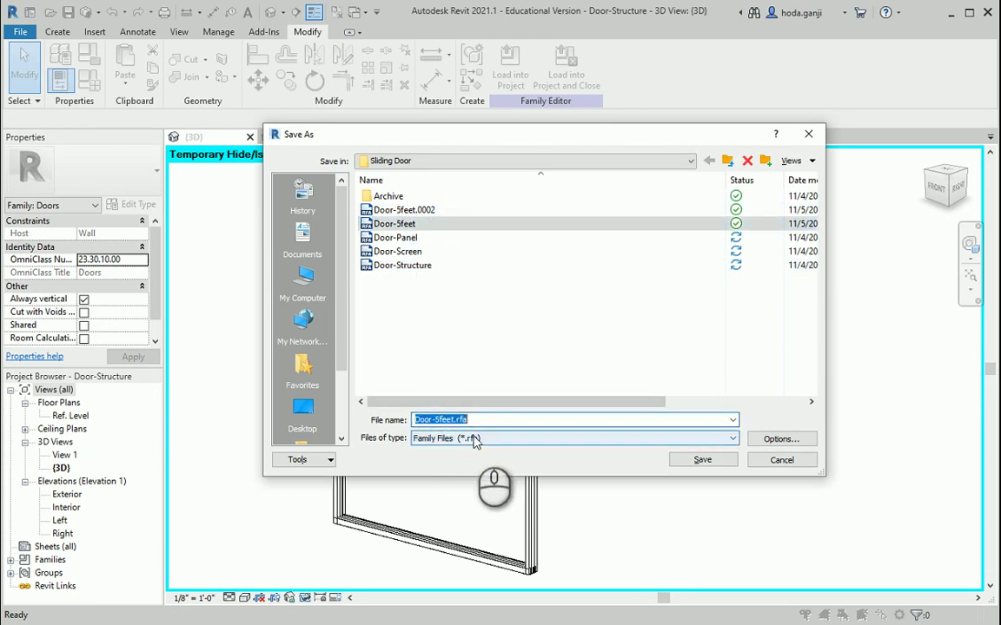
left_click(438, 420)
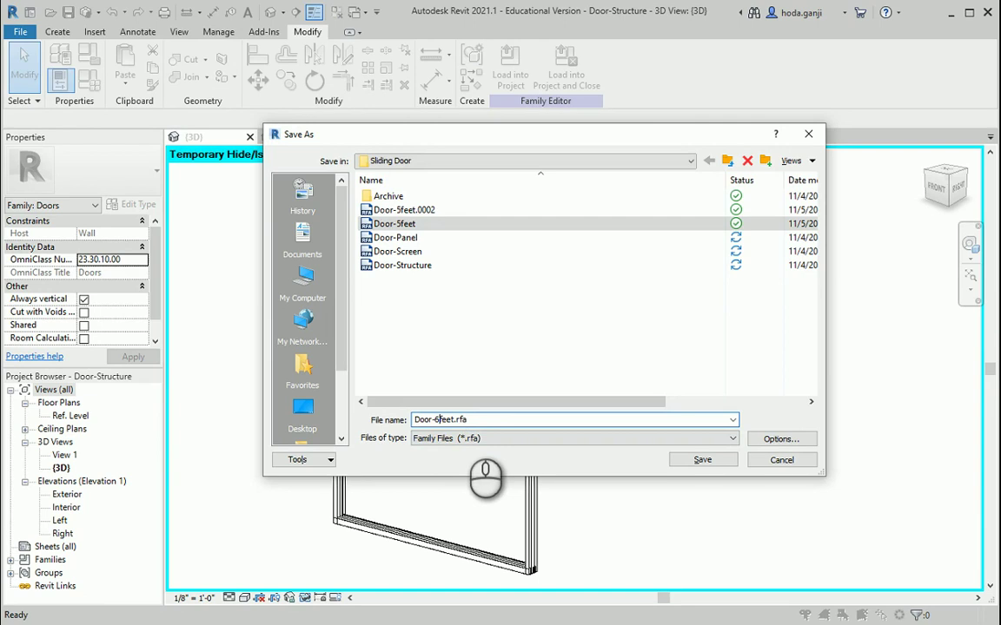
type("6")
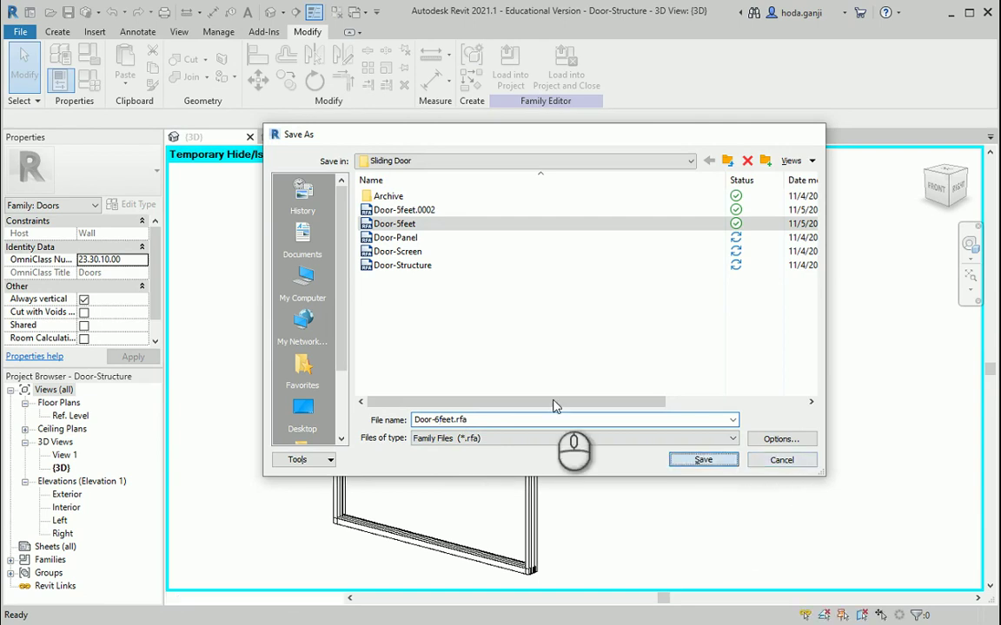
left_click(702, 459)
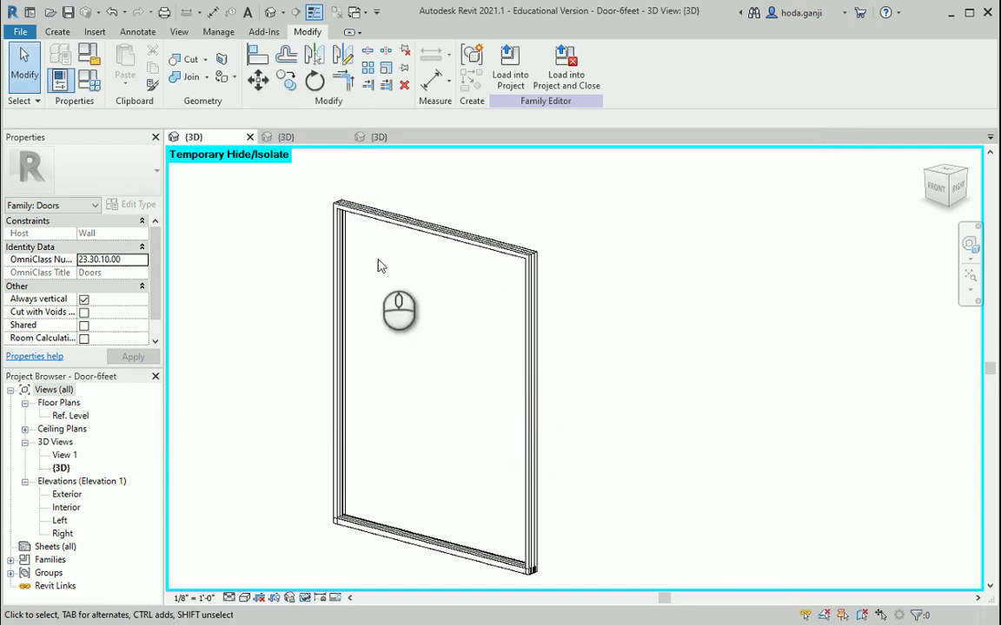
Set the Door-6feet frame Width to 71.5" from the 6-foot size table and apply it
left_click(88, 79)
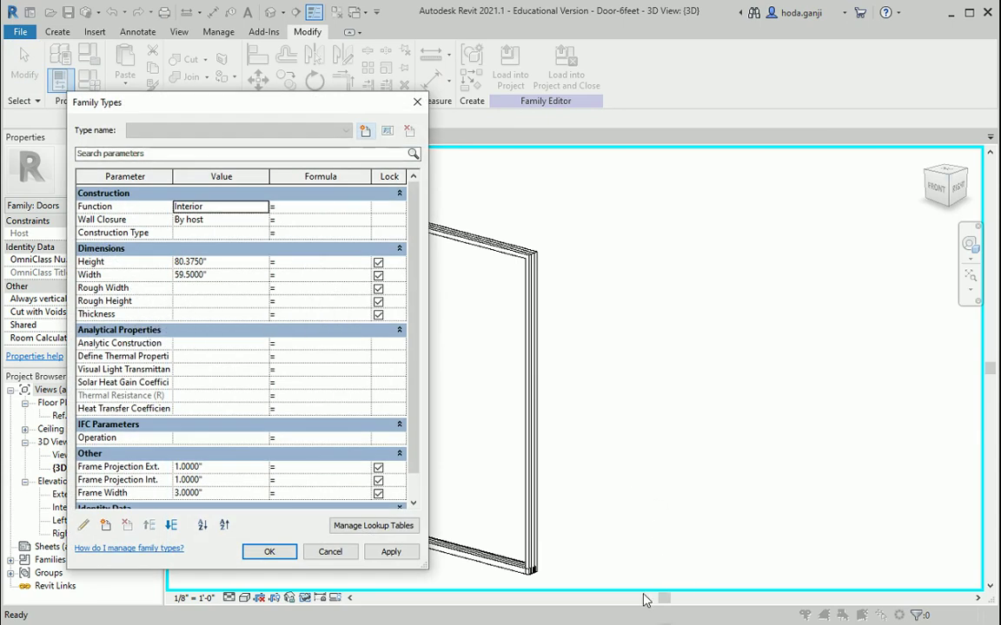
key("alt+Tab")
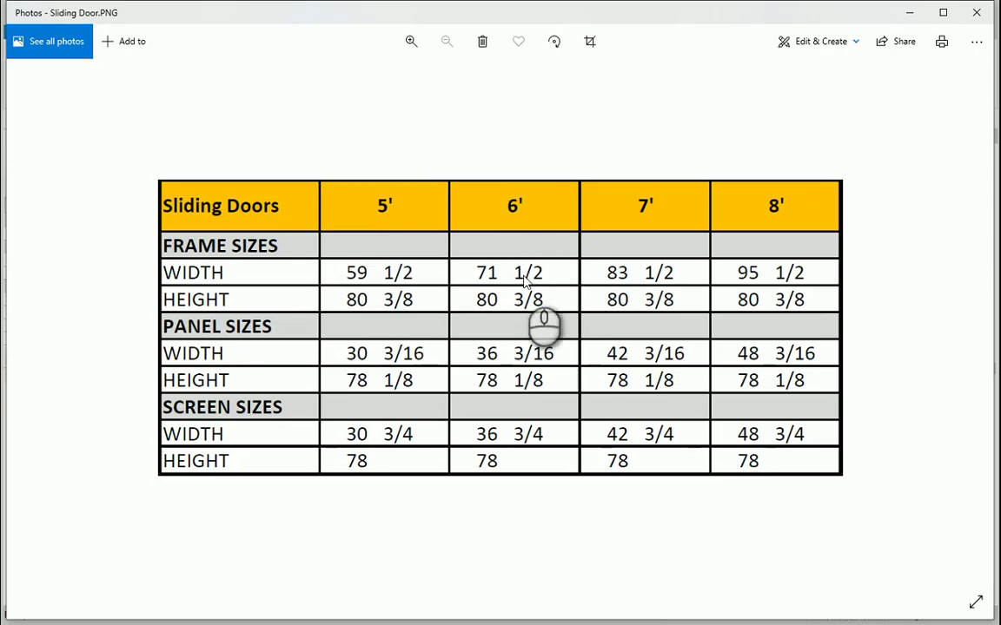
key("alt+Tab")
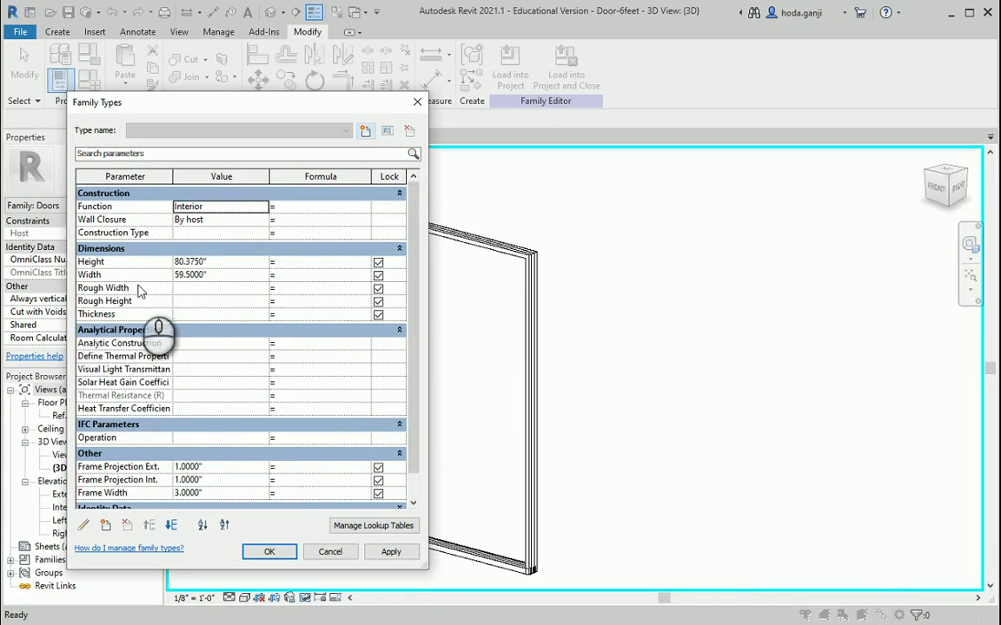
left_click(206, 274)
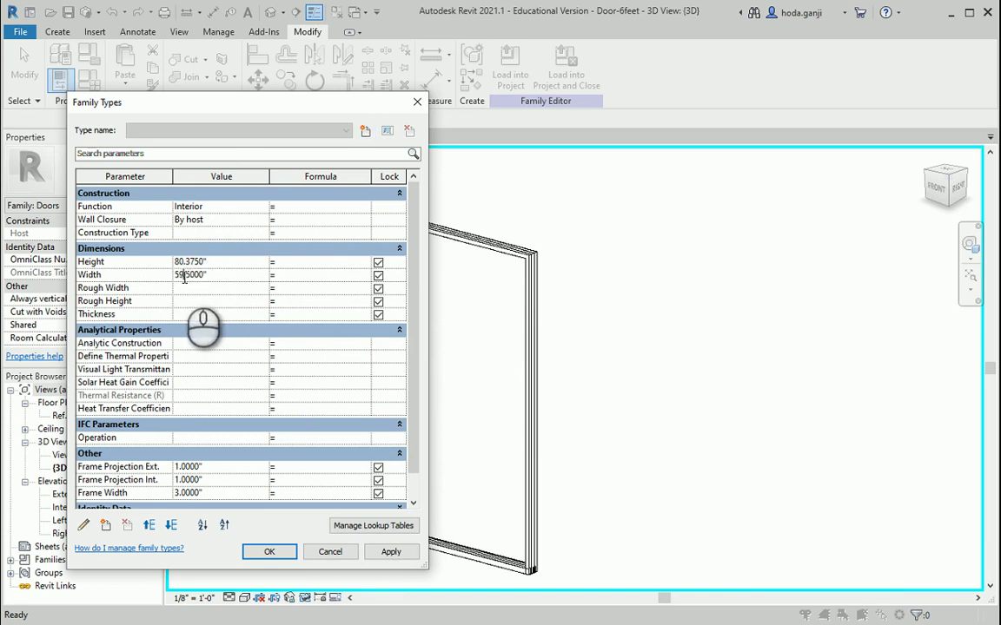
left_click(271, 310)
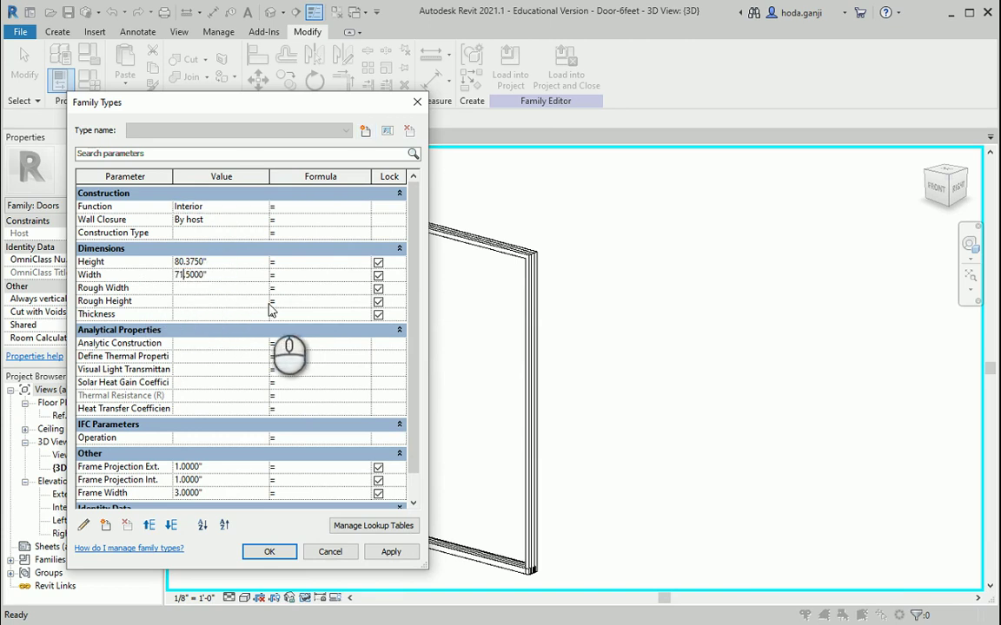
left_click(391, 553)
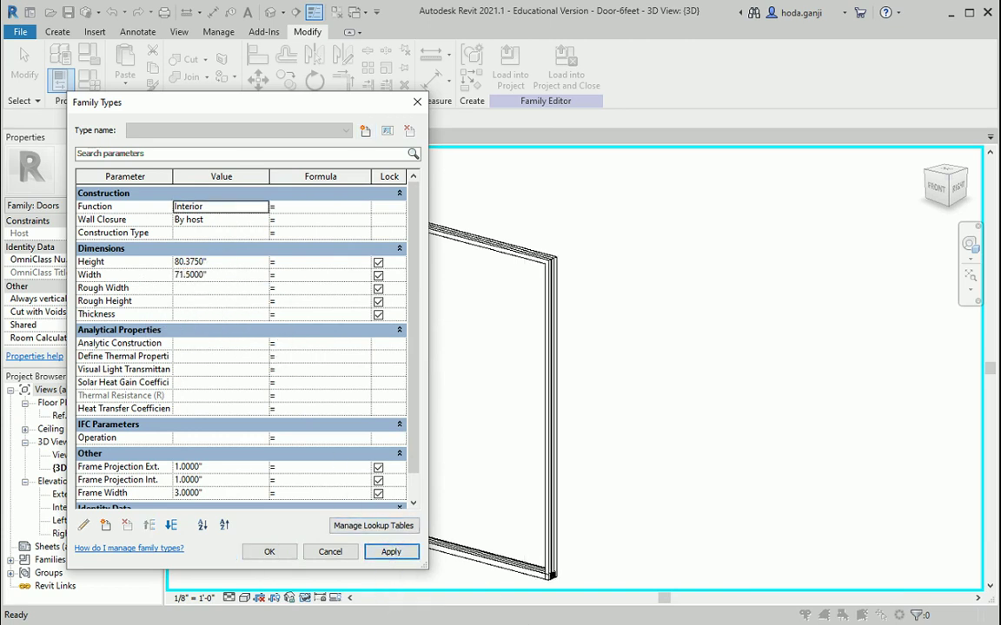
Double-check the size table, confirm the 71.5" width, and switch to the Door-Panel 3D view
left_click(633, 601)
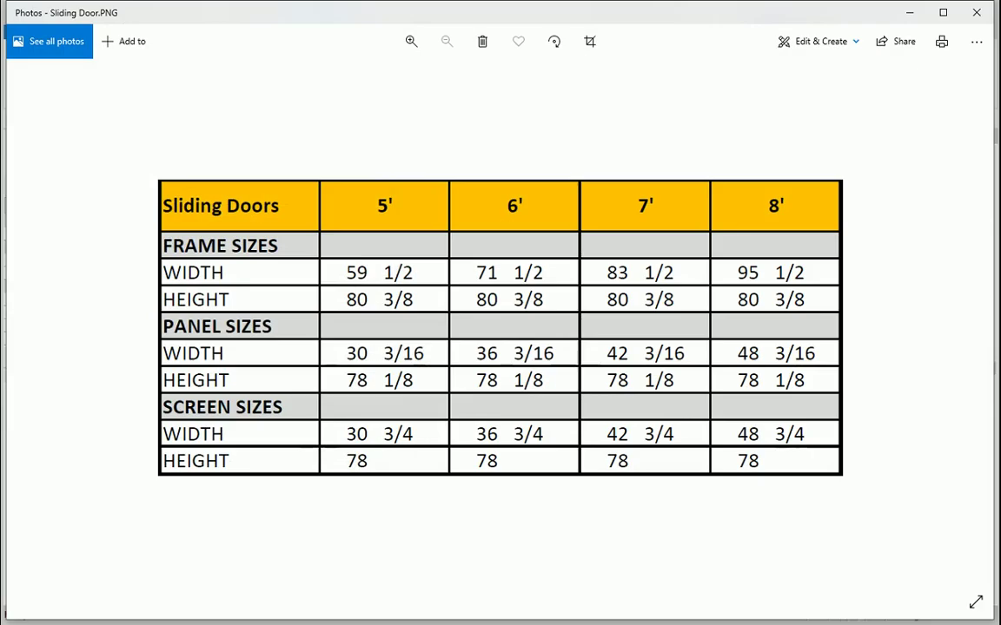
left_click(633, 601)
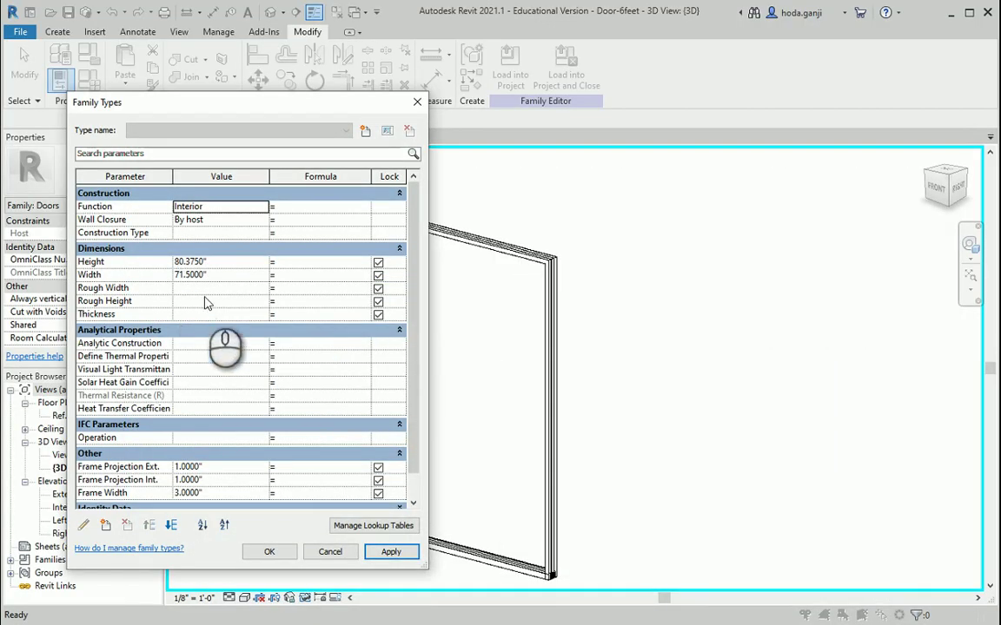
left_click(391, 553)
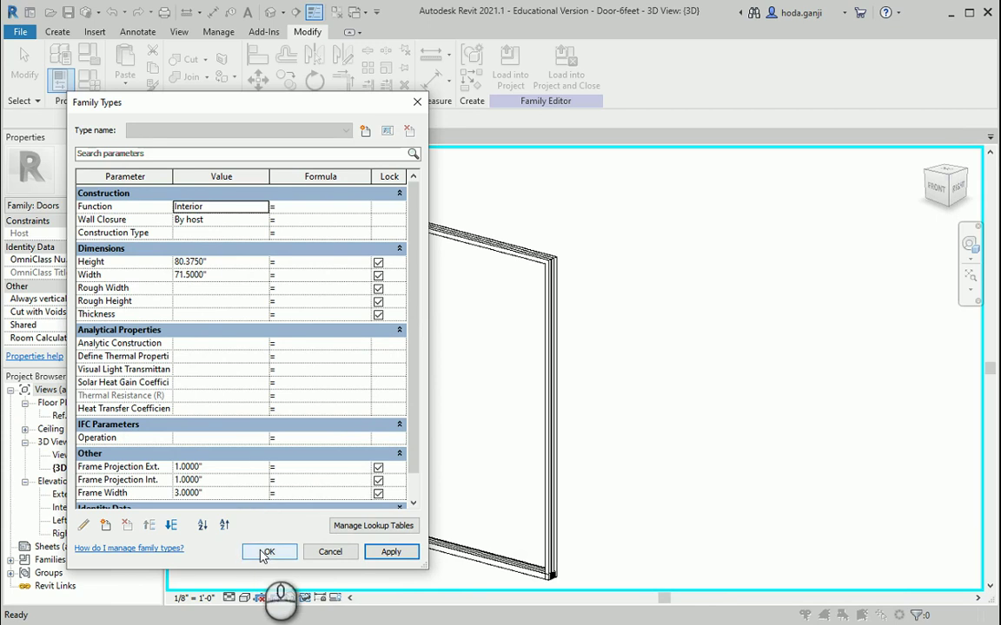
left_click(263, 554)
left_click(619, 458)
Change the Door-Panel Width_Panel from 30.1875" to 36.1875" and confirm it
left_click(335, 140)
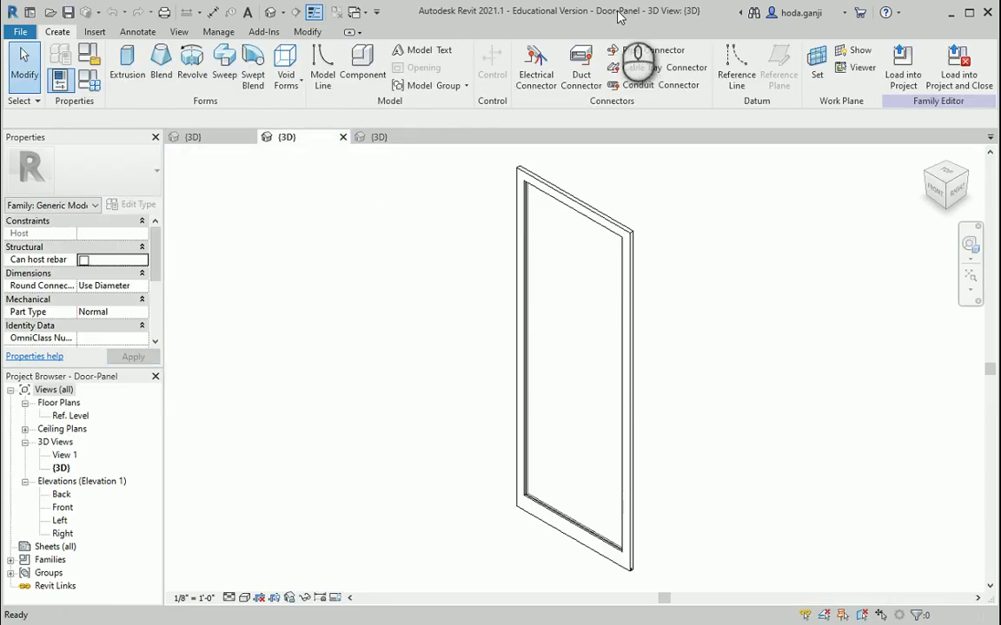
left_click(90, 87)
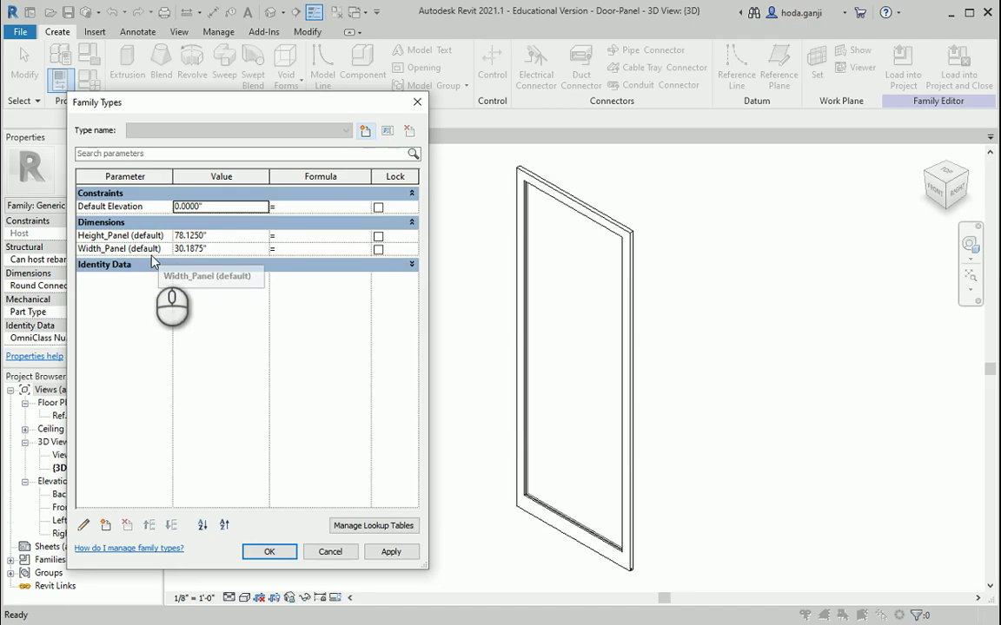
left_click(179, 238)
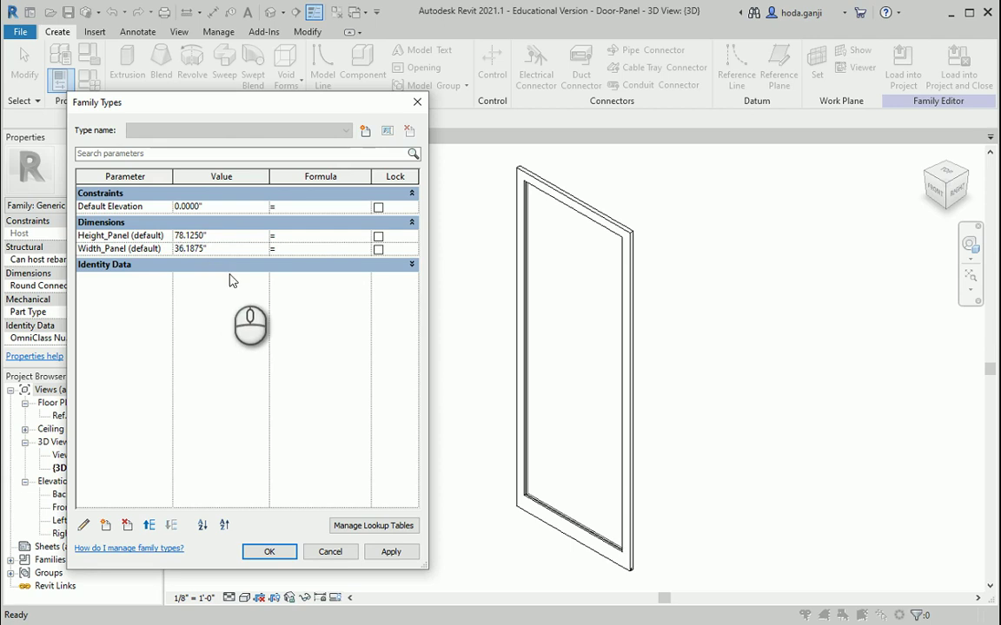
left_click(378, 553)
left_click(284, 554)
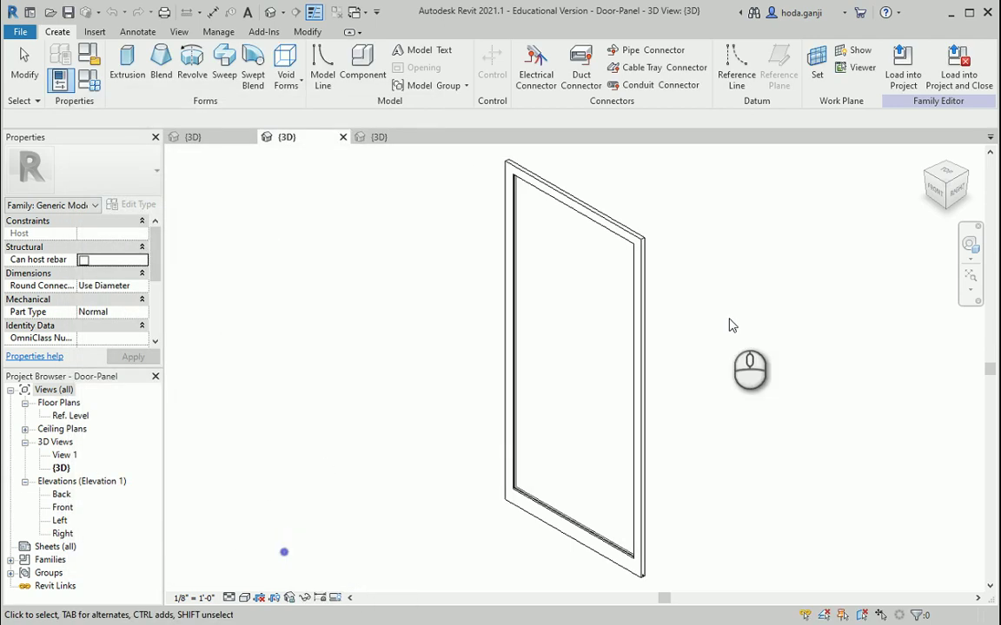
In the Door-Screen family, change Width_Panel from 30.75" to 36.75" and confirm
left_click(378, 137)
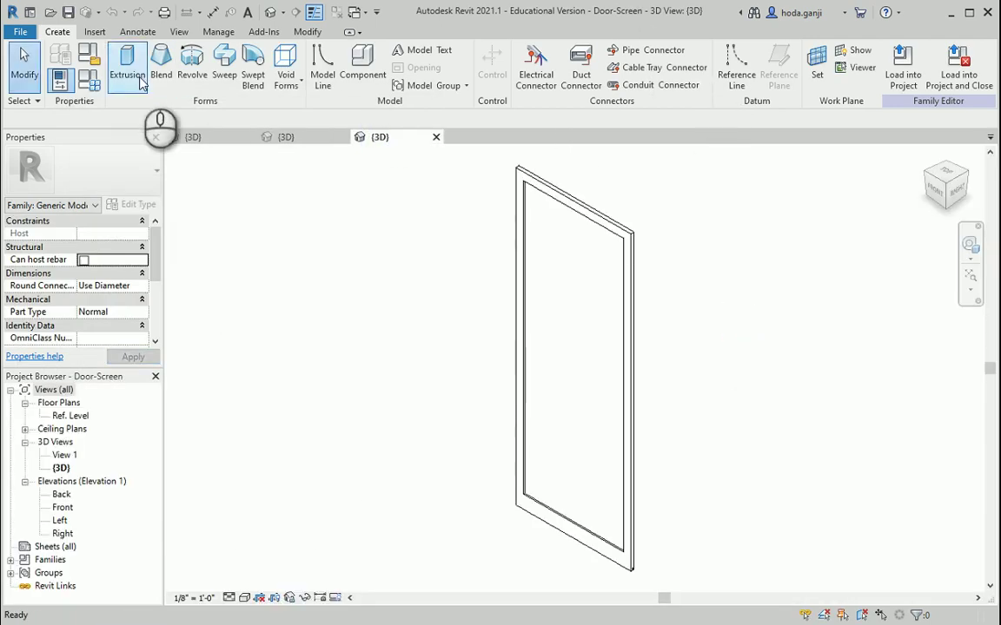
left_click(89, 79)
key("alt+Tab")
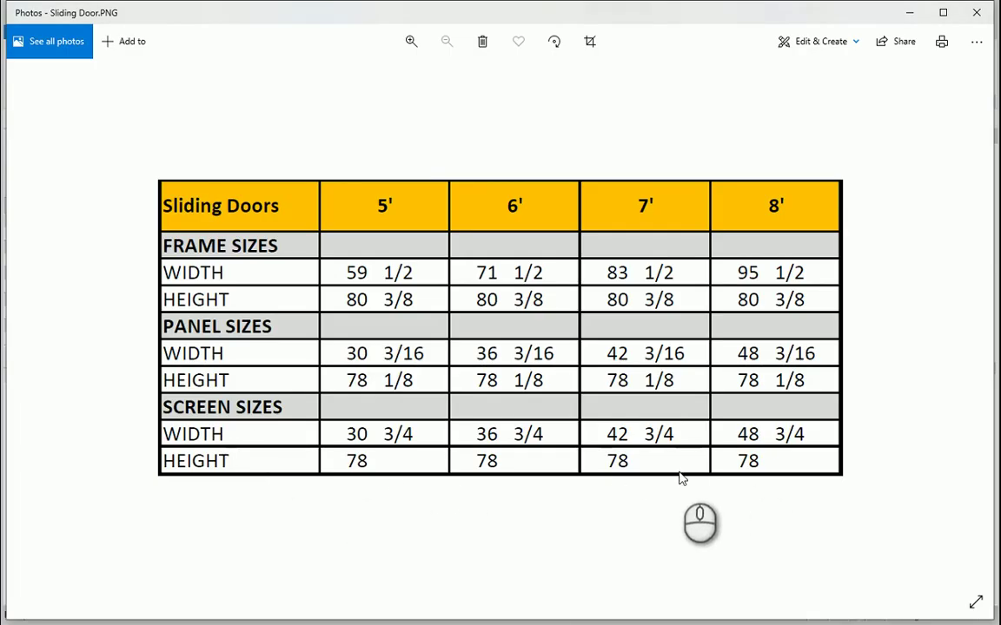
key("alt+Tab")
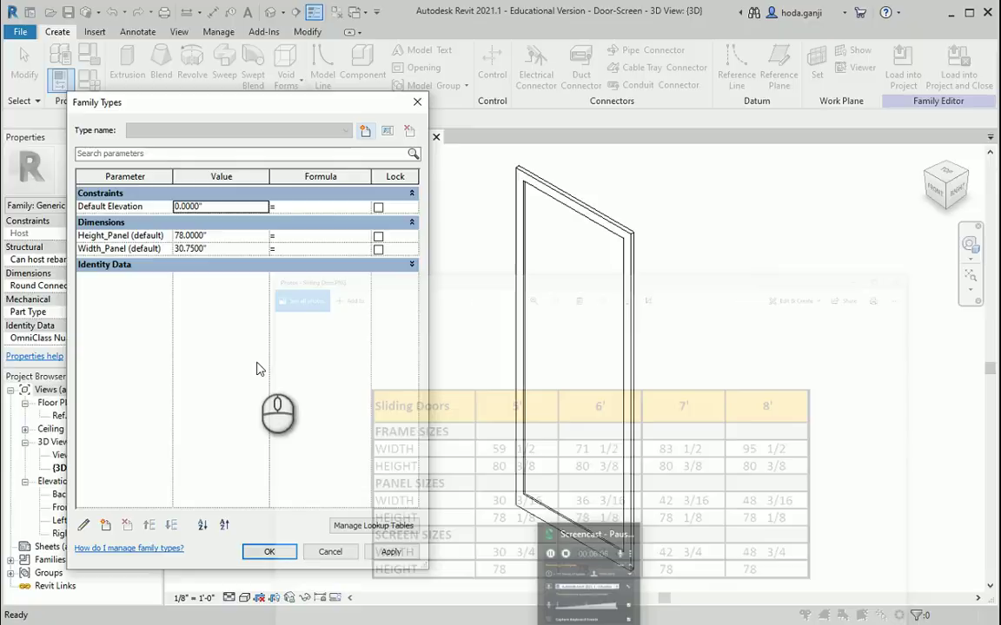
left_click(182, 248)
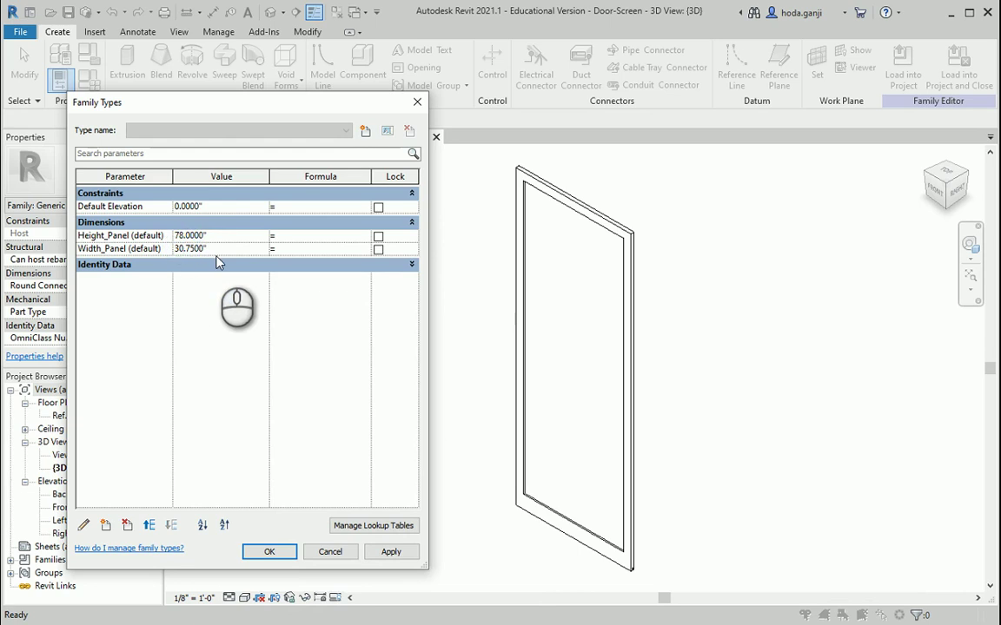
key("BackSpace")
type("6")
left_click(390, 551)
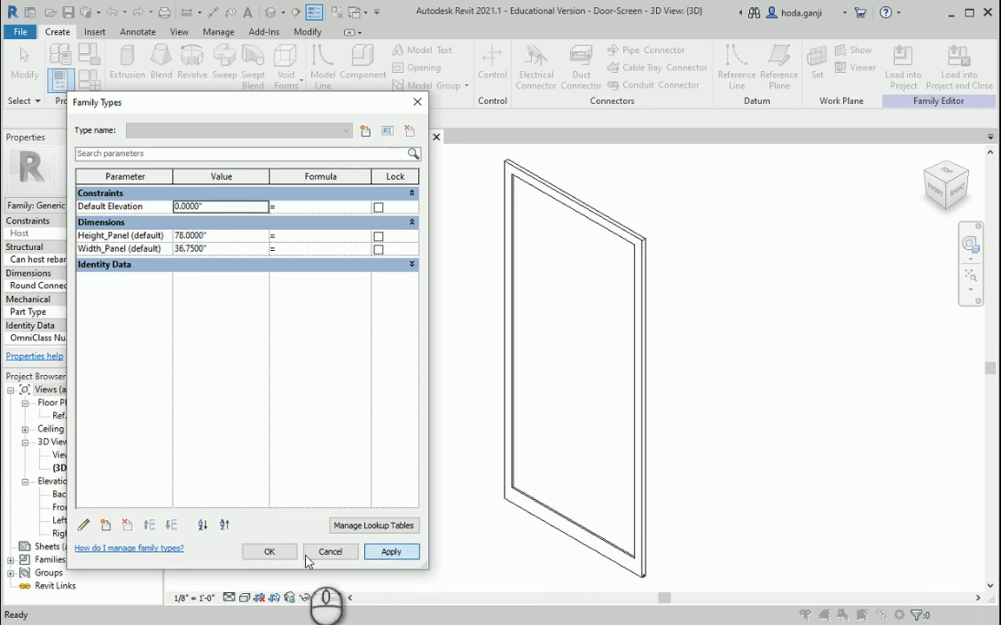
left_click(269, 553)
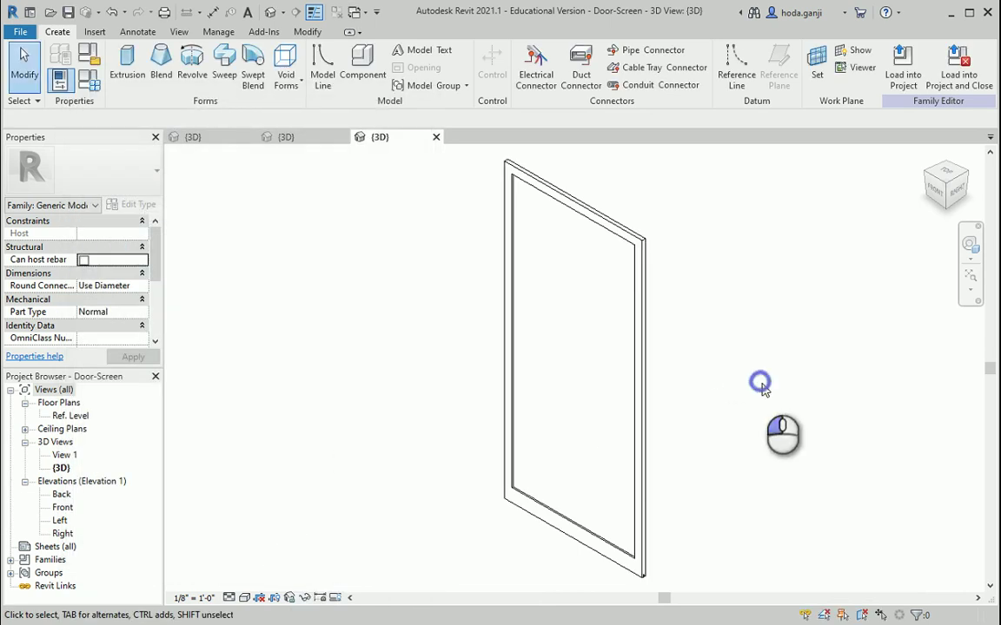
Return to the Door-6feet 3D view and compare the widened frame against the size table
left_click(279, 136)
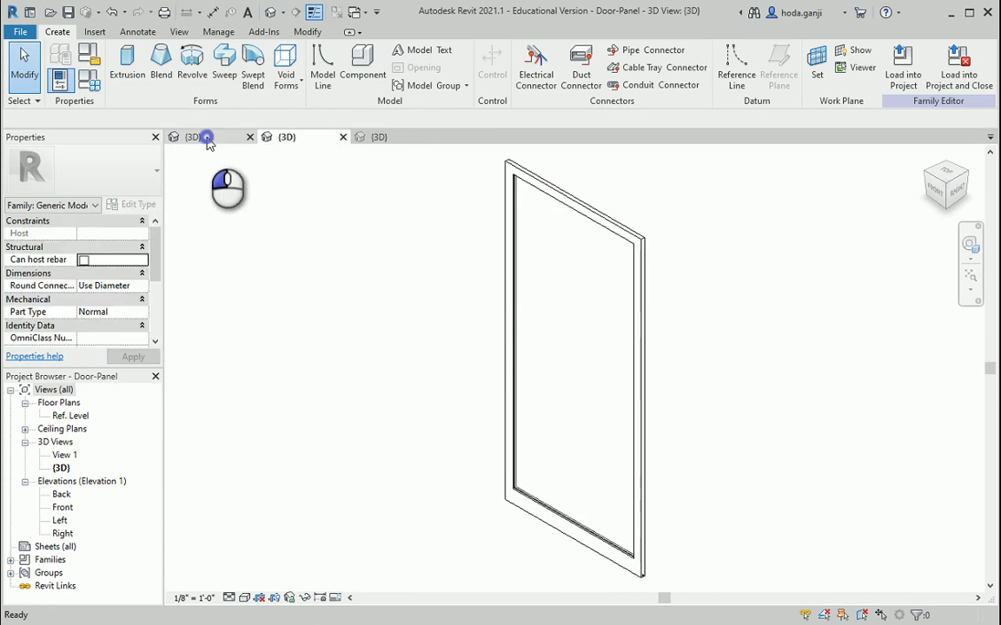
left_click(206, 141)
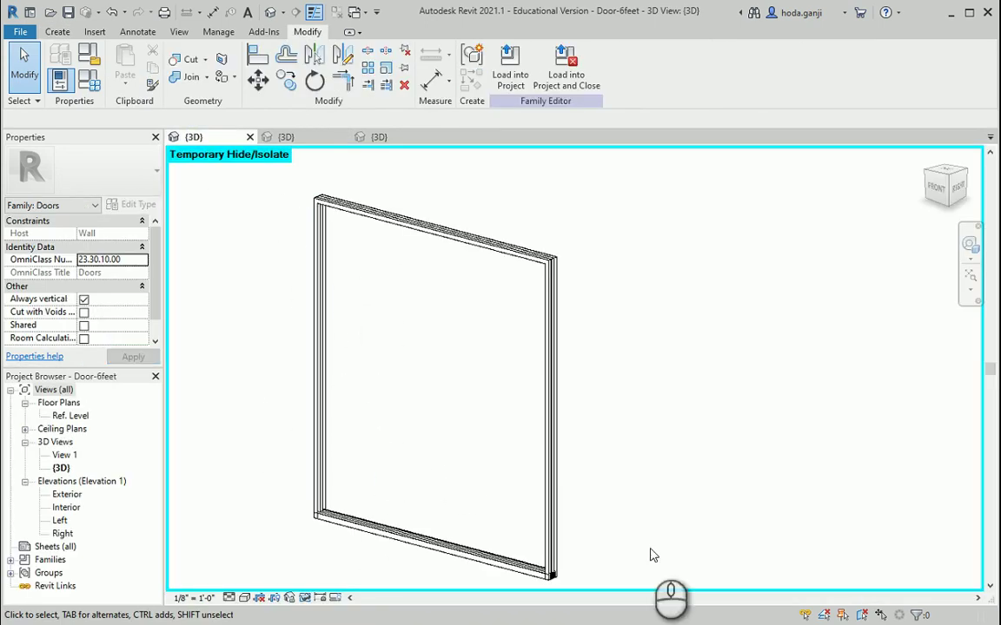
key("alt+Tab")
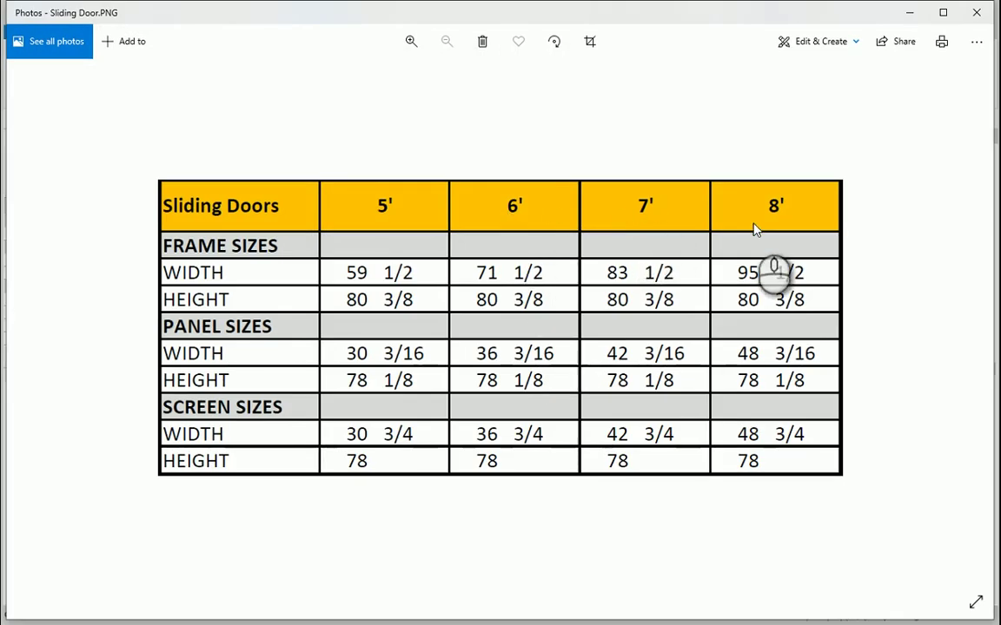
key("alt+Tab")
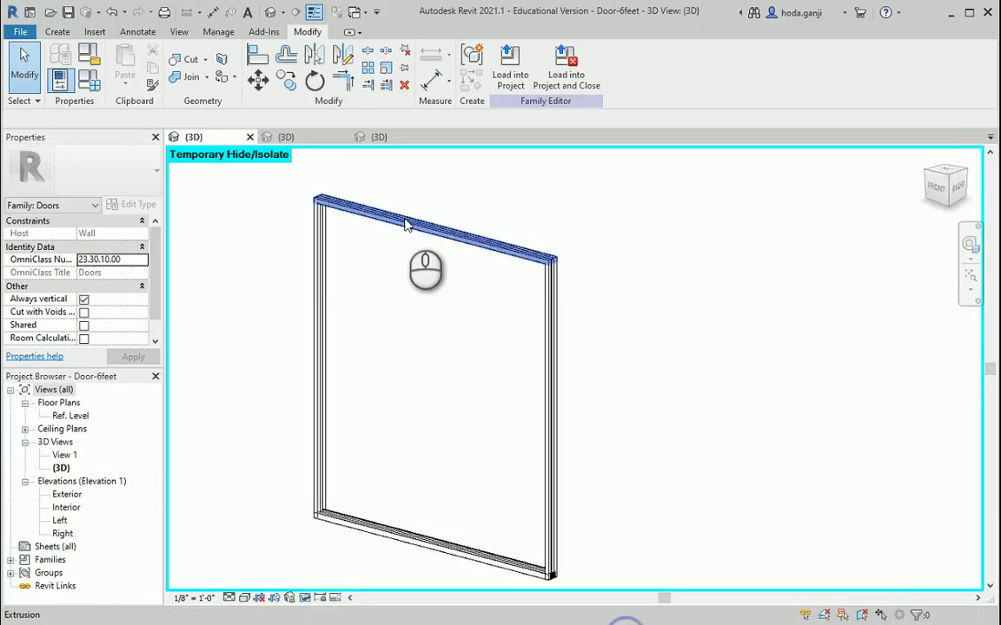
left_click(291, 136)
left_click(195, 137)
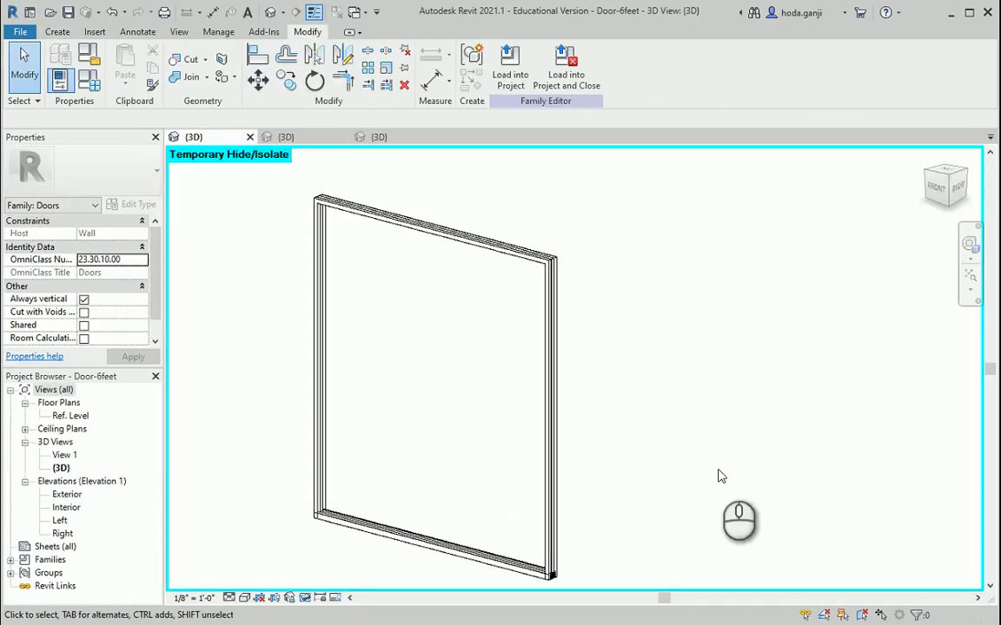
key("alt+Tab")
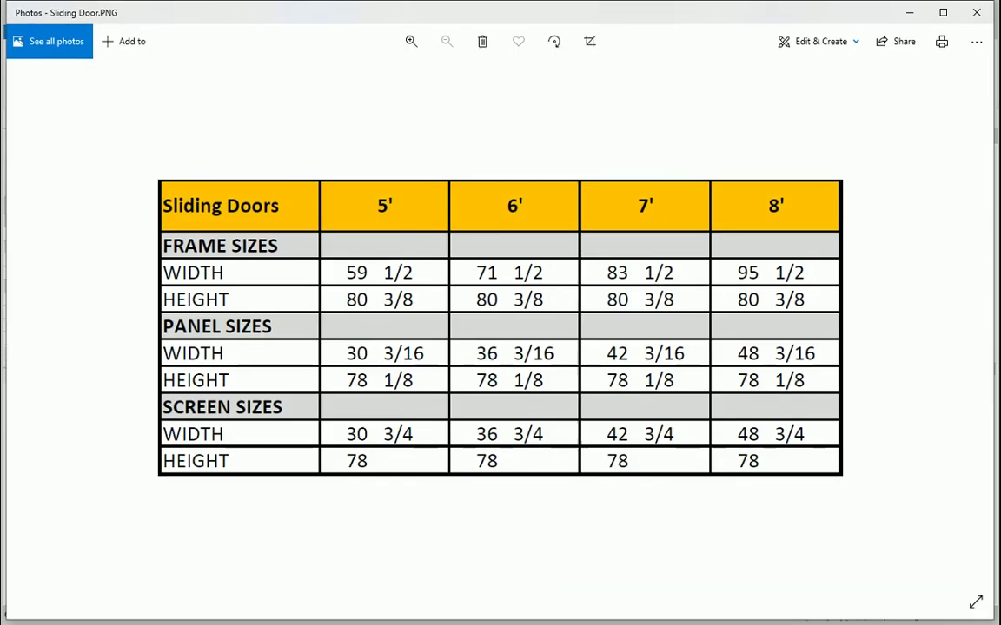
key("alt+Tab")
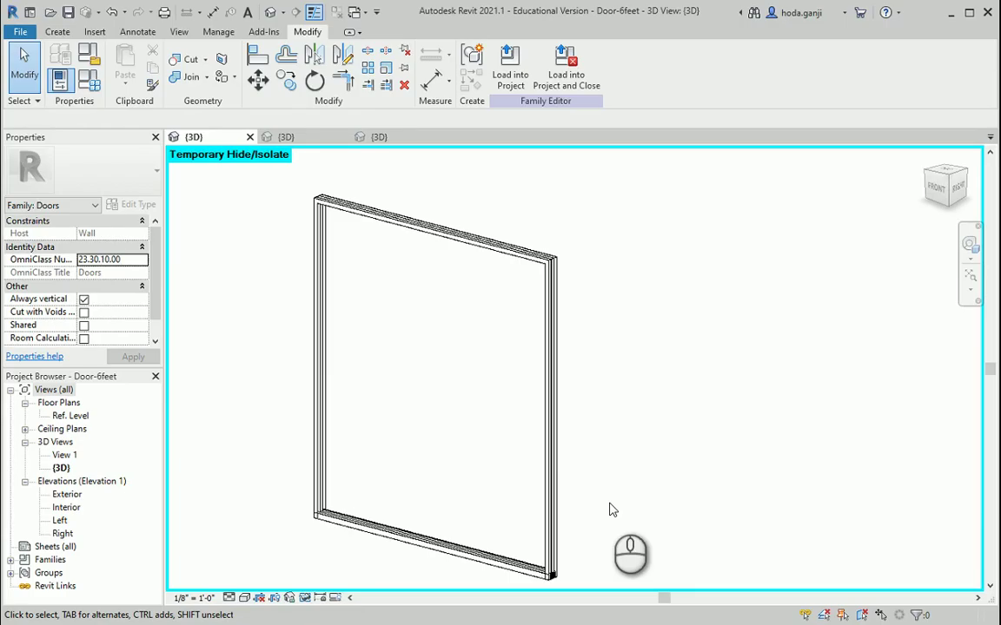